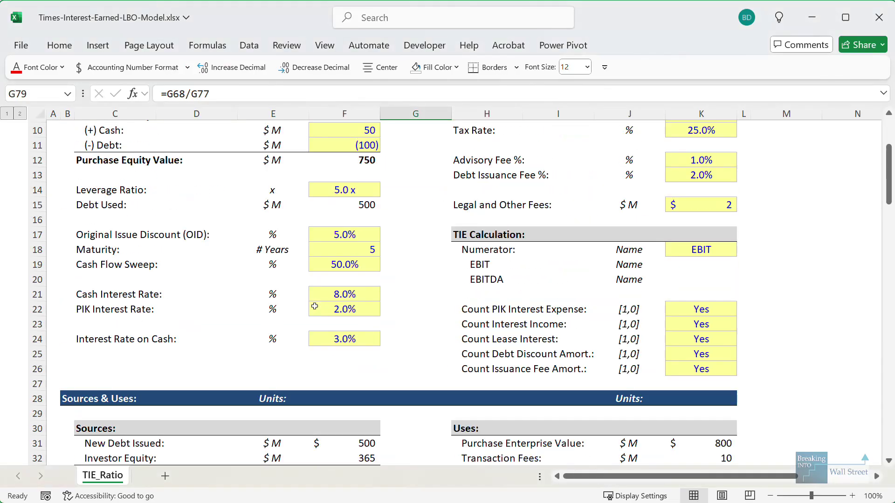
- Advance the PowerPoint slide show from slide 2 to the files and resources slide
{"action": "scroll", "coordinate": [314, 306], "scroll_direction": "down", "scroll_amount": 5}
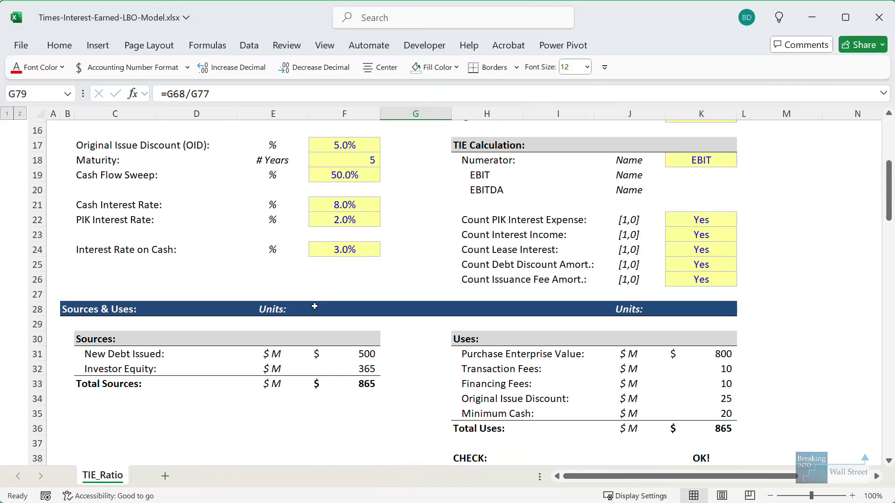
{"action": "left_click_drag", "start_coordinate": [482, 143], "coordinate": [721, 286]}
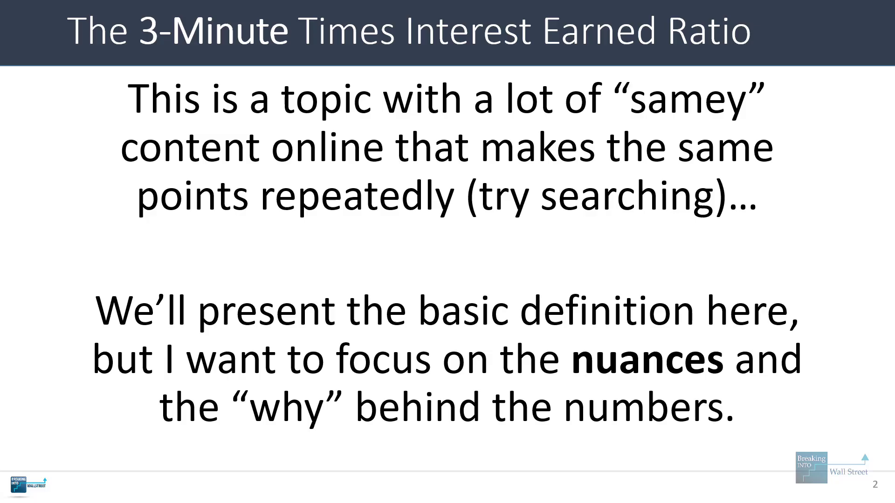
{"action": "key", "text": "Right"}
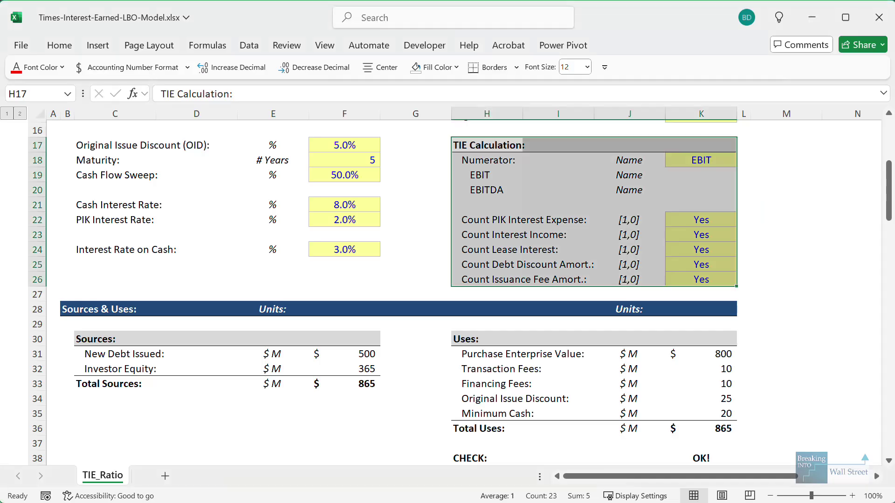
{"action": "scroll", "coordinate": [318, 259], "scroll_direction": "up", "scroll_amount": 5}
{"action": "left_click", "coordinate": [316, 262]}
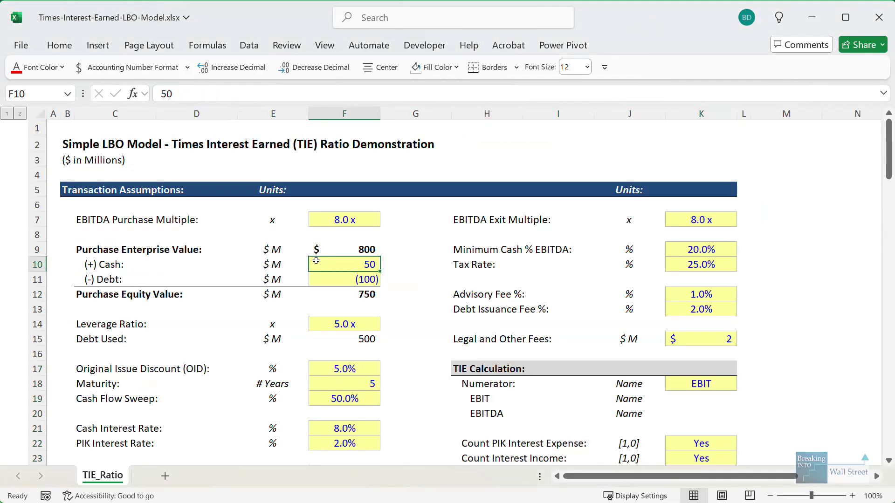
{"action": "left_click", "coordinate": [349, 215]}
{"action": "scroll", "coordinate": [353, 216], "scroll_direction": "down", "scroll_amount": 9}
{"action": "scroll", "coordinate": [354, 216], "scroll_direction": "down", "scroll_amount": 3}
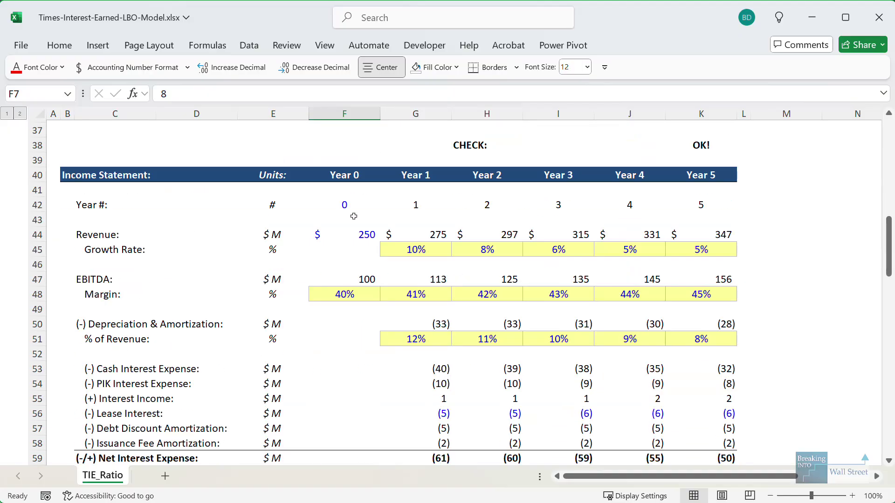
{"action": "scroll", "coordinate": [354, 219], "scroll_direction": "down", "scroll_amount": 2}
{"action": "scroll", "coordinate": [352, 223], "scroll_direction": "down", "scroll_amount": 1}
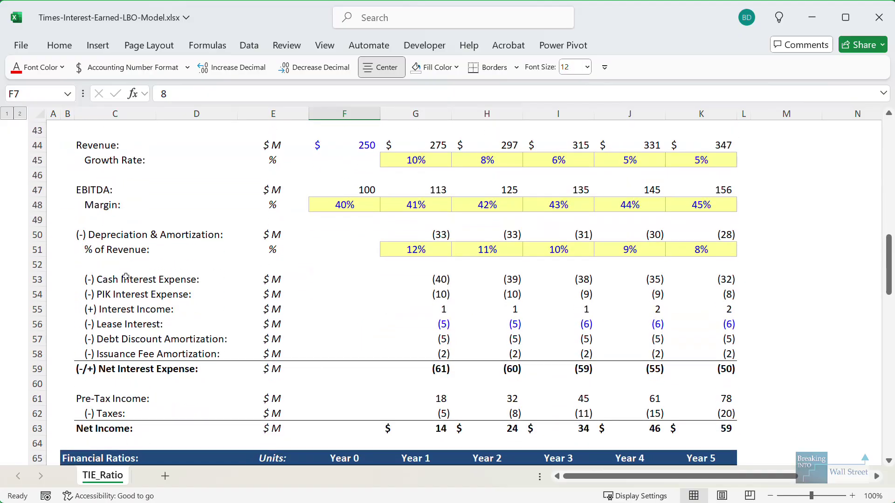
{"action": "left_click", "coordinate": [240, 399]}
{"action": "mouse_move", "coordinate": [69, 267]}
{"action": "left_mouse_down"}
{"action": "mouse_move", "coordinate": [787, 341]}
{"action": "mouse_move", "coordinate": [767, 371]}
{"action": "left_mouse_up"}
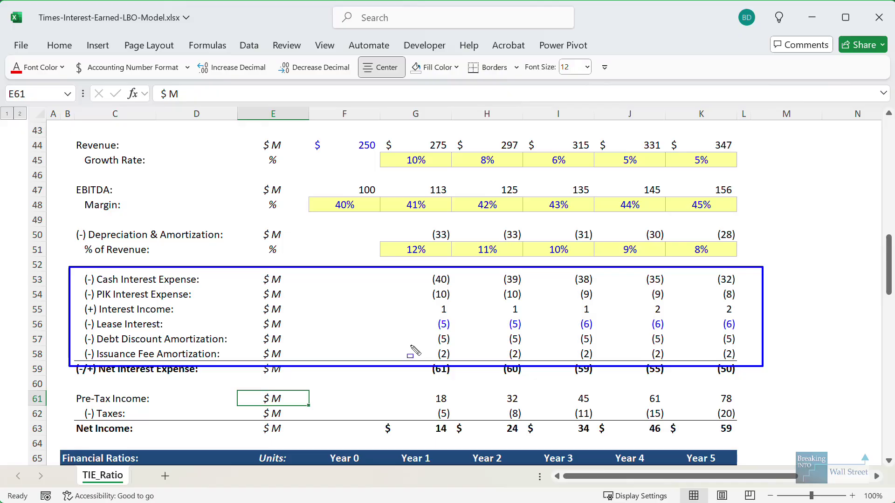
{"action": "key", "text": "Escape"}
{"action": "left_click", "coordinate": [436, 373]}
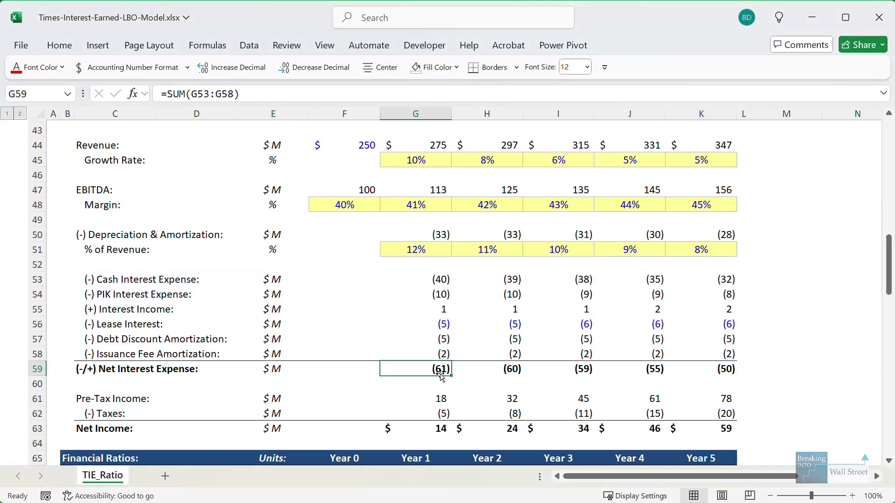
{"action": "scroll", "coordinate": [315, 360], "scroll_direction": "down", "scroll_amount": 6}
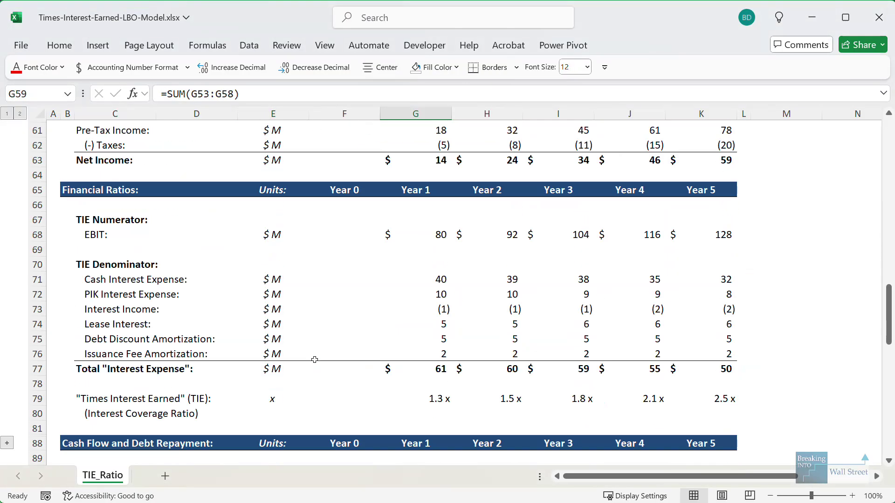
{"action": "scroll", "coordinate": [315, 360], "scroll_direction": "down", "scroll_amount": 1}
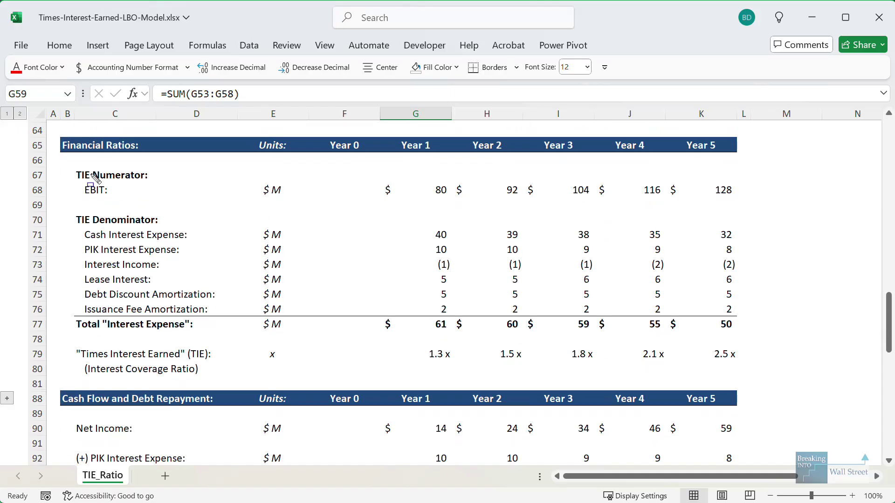
{"action": "left_click_drag", "start_coordinate": [83, 173], "coordinate": [743, 201]}
{"action": "left_click_drag", "start_coordinate": [394, 349], "coordinate": [751, 370]}
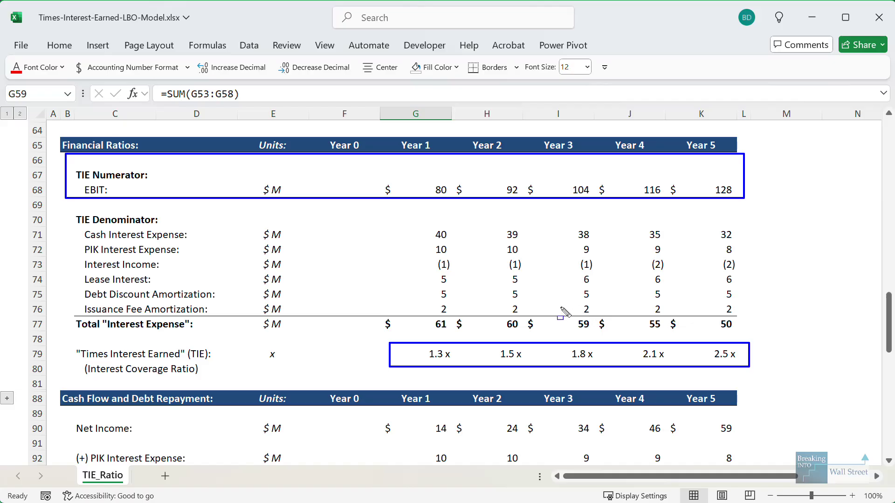
{"action": "key", "text": "Escape"}
{"action": "left_click", "coordinate": [445, 189]}
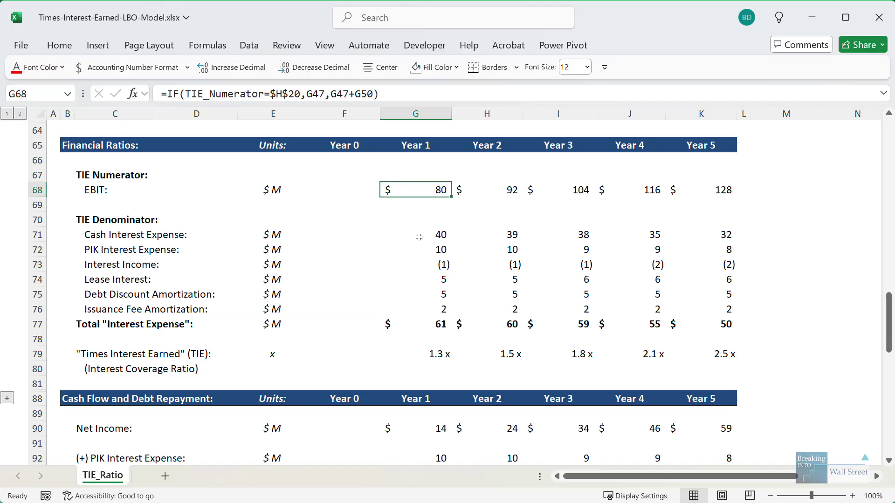
{"action": "scroll", "coordinate": [420, 237], "scroll_direction": "up", "scroll_amount": 17}
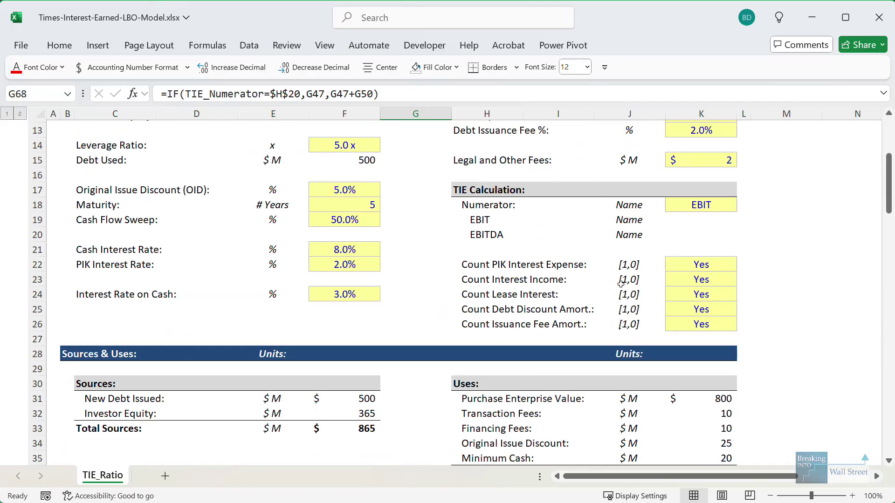
- Switch the TIE numerator in K18 to EBITDA
{"action": "left_click", "coordinate": [698, 205]}
{"action": "left_click", "coordinate": [743, 206]}
{"action": "left_click", "coordinate": [732, 229]}
- Set all five interest Count settings in K22:K26 to 0 (No), leaving only cash interest
{"action": "left_click", "coordinate": [734, 265]}
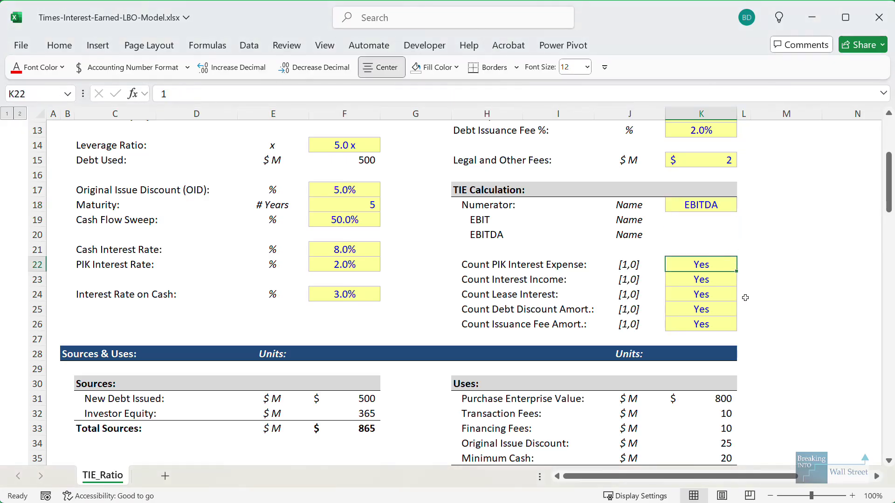
{"action": "type", "text": "0"}
{"action": "key", "text": "Return"}
{"action": "type", "text": "0"}
{"action": "key", "text": "Return"}
{"action": "type", "text": "0"}
{"action": "key", "text": "Return"}
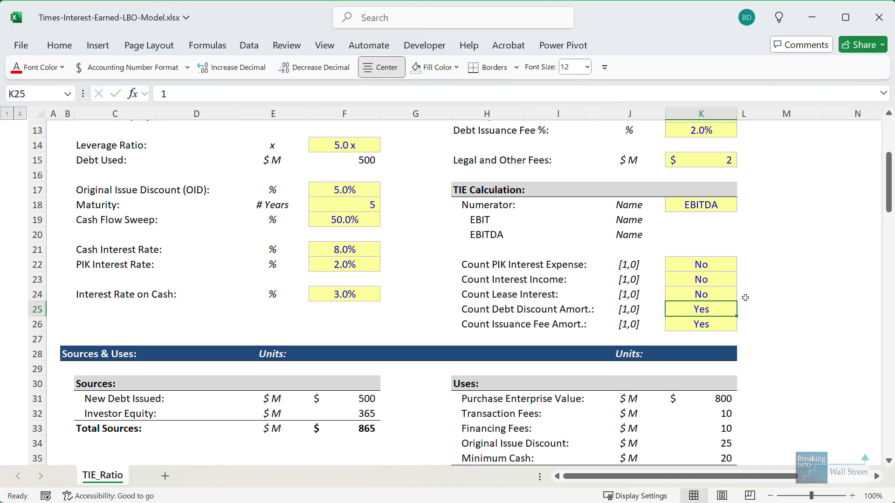
{"action": "type", "text": "0"}
{"action": "key", "text": "Return"}
{"action": "type", "text": "0"}
{"action": "key", "text": "ctrl+Return"}
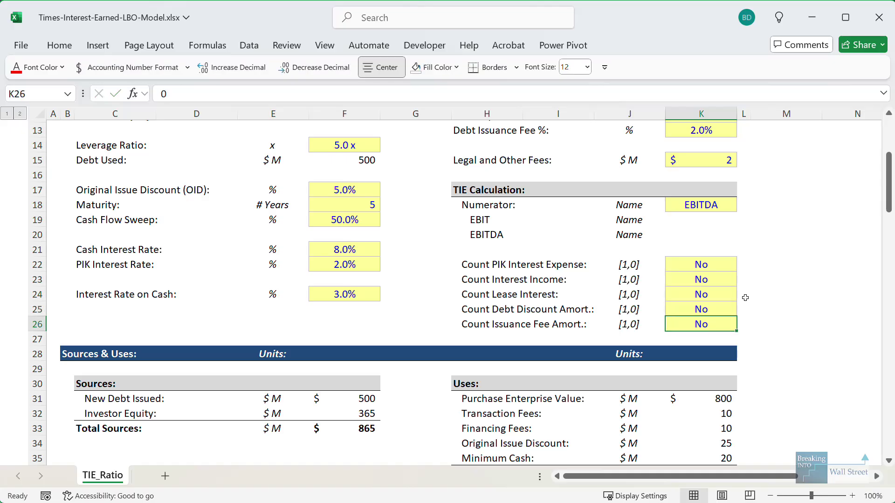
- Review the resulting TIE ratios in row 79, now 2.8x to 4.9x
{"action": "left_click", "coordinate": [572, 307]}
{"action": "left_click_drag", "start_coordinate": [493, 299], "coordinate": [704, 292]}
{"action": "scroll", "coordinate": [412, 332], "scroll_direction": "down", "scroll_amount": 17}
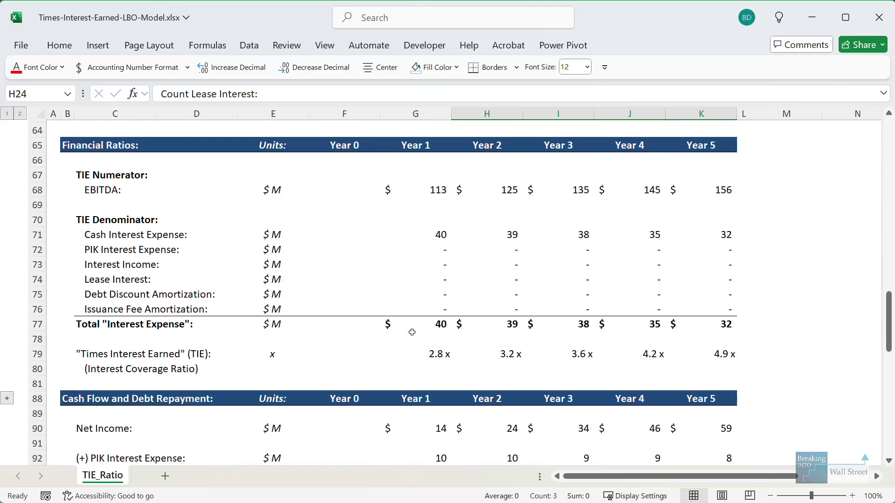
{"action": "mouse_move", "coordinate": [412, 334]}
{"action": "left_mouse_down"}
{"action": "mouse_move", "coordinate": [801, 344]}
{"action": "mouse_move", "coordinate": [787, 368]}
{"action": "left_mouse_up"}
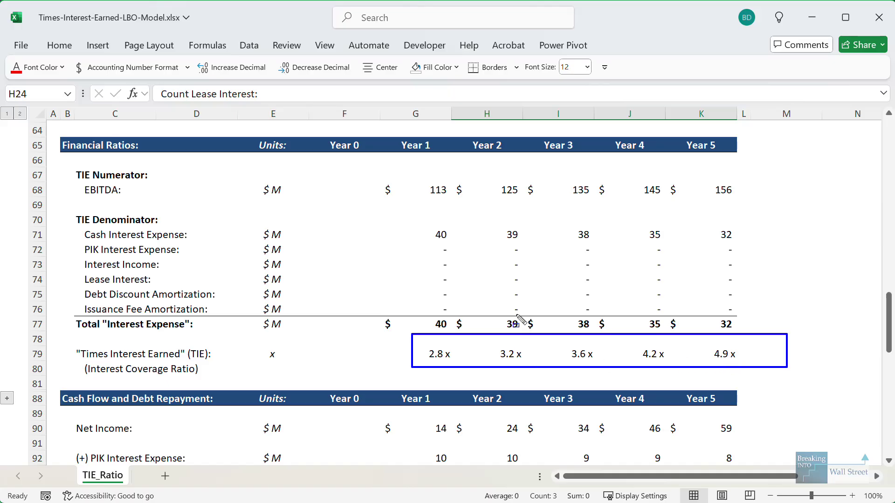
{"action": "key", "text": "Escape"}
- Revert the changes so every interest item is counted and the numerator is EBIT again
{"action": "key", "text": "ctrl+y"}
{"action": "key", "text": "ctrl+y"}
{"action": "key", "text": "ctrl+y"}
{"action": "key", "text": "ctrl+y"}
{"action": "key", "text": "ctrl+y"}
{"action": "key", "text": "ctrl+y"}
{"action": "scroll", "coordinate": [468, 363], "scroll_direction": "down", "scroll_amount": 13}
{"action": "key", "text": "ctrl+y"}
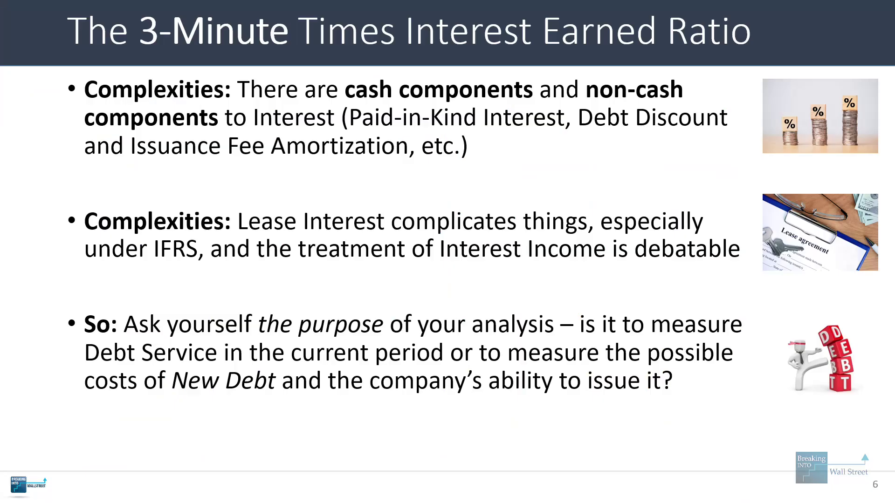
- Advance to the tutorial plan slide and reveal its Part 2 and Part 3 bullets
{"action": "key", "text": "Right"}
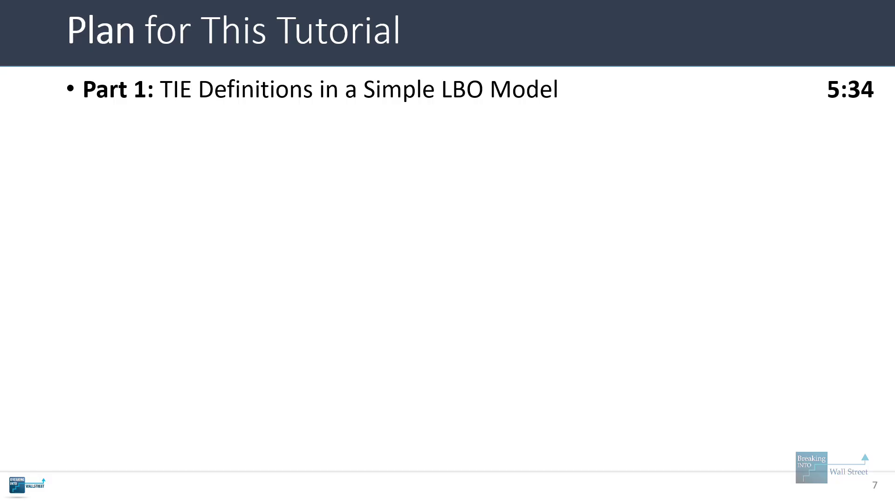
{"action": "key", "text": "Right"}
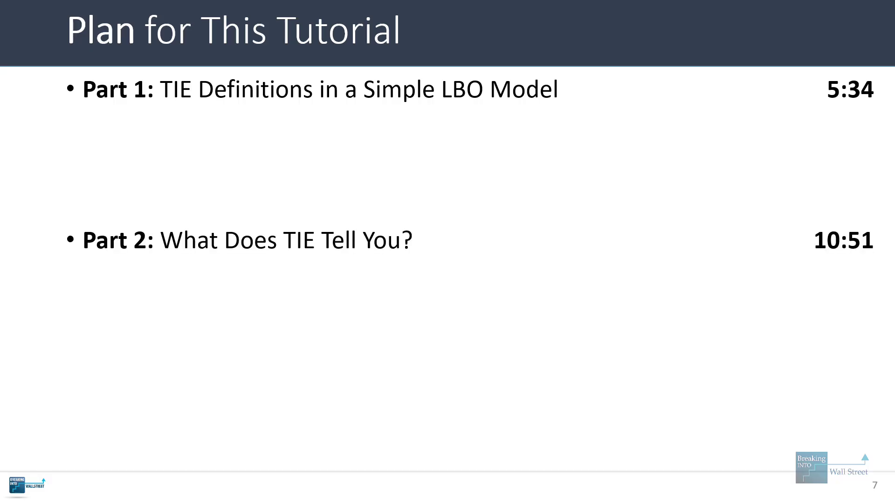
{"action": "key", "text": "Right"}
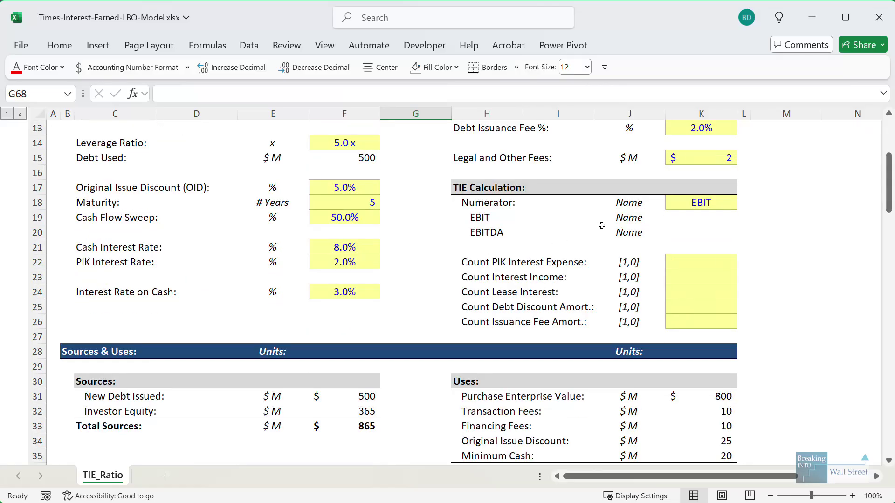
- Give K18 a Data Validation list sourced from =$H$19:$H$20 (EBIT, EBITDA)
{"action": "left_click", "coordinate": [704, 203]}
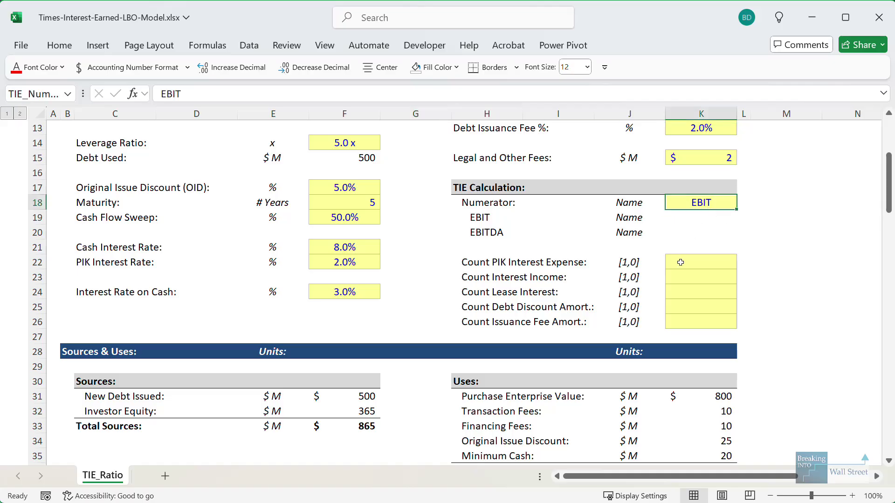
{"action": "key", "text": "alt+d"}
{"action": "key", "text": "l"}
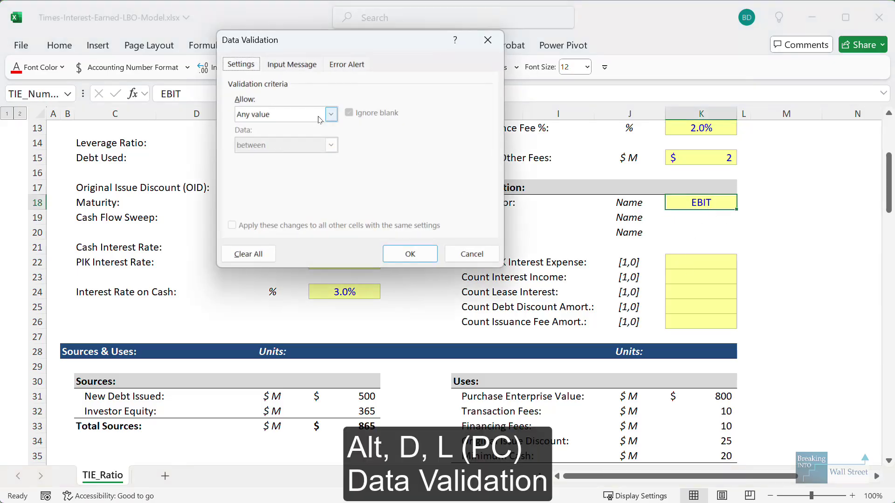
{"action": "left_click", "coordinate": [318, 116]}
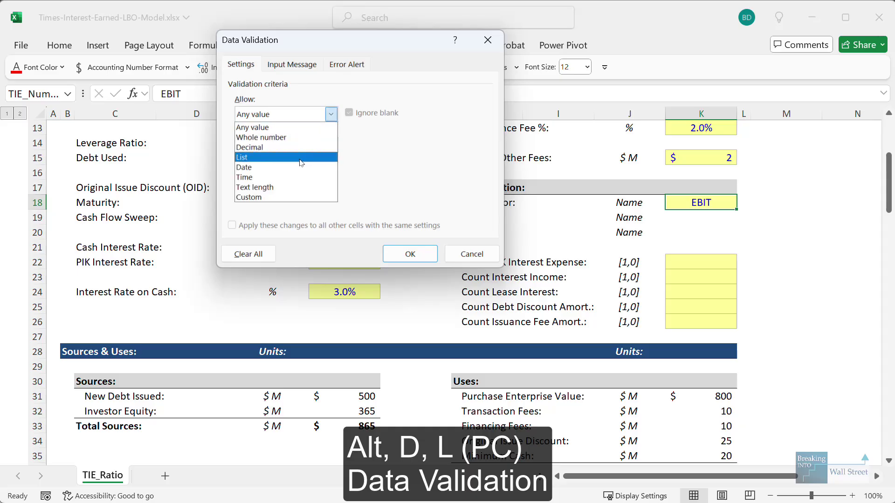
{"action": "left_click", "coordinate": [300, 162]}
{"action": "left_click", "coordinate": [412, 174]}
{"action": "left_click", "coordinate": [495, 218]}
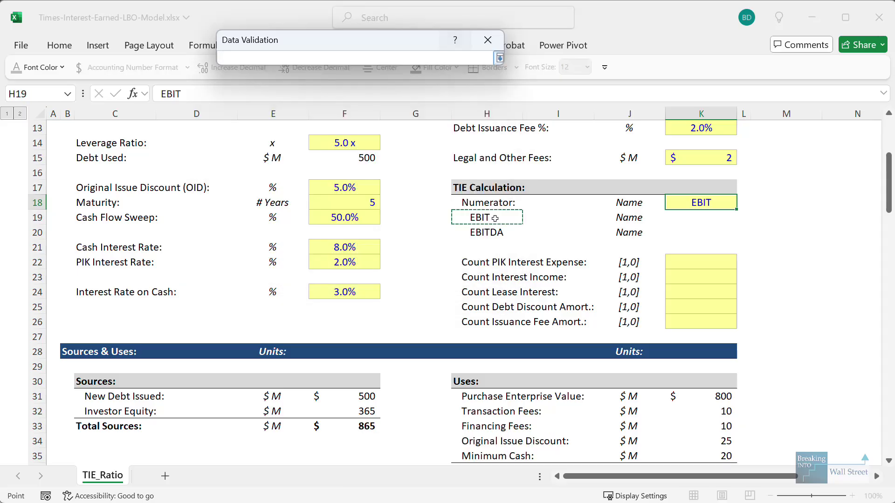
{"action": "left_click_drag", "start_coordinate": [495, 218], "coordinate": [495, 232]}
{"action": "key", "text": "Return"}
{"action": "key", "text": "Return"}
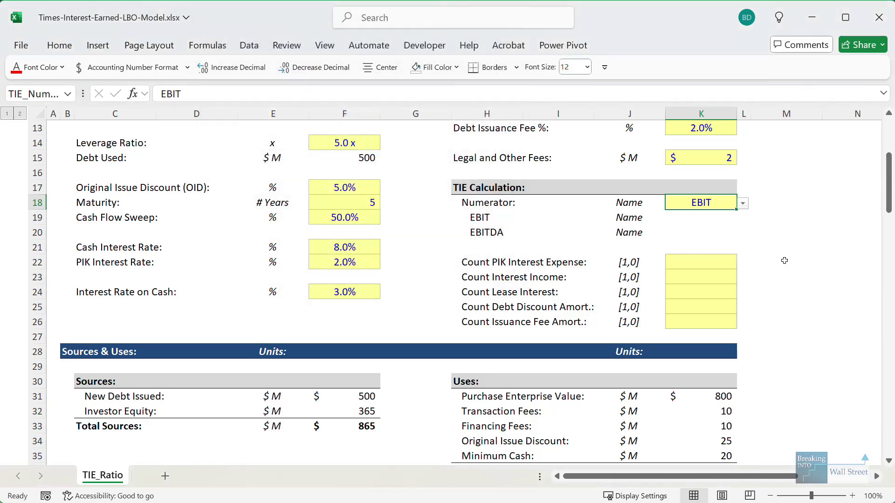
- Choose EBIT as the TIE numerator from K18's dropdown
{"action": "left_click", "coordinate": [789, 261]}
{"action": "left_click", "coordinate": [713, 204]}
{"action": "left_click", "coordinate": [743, 204]}
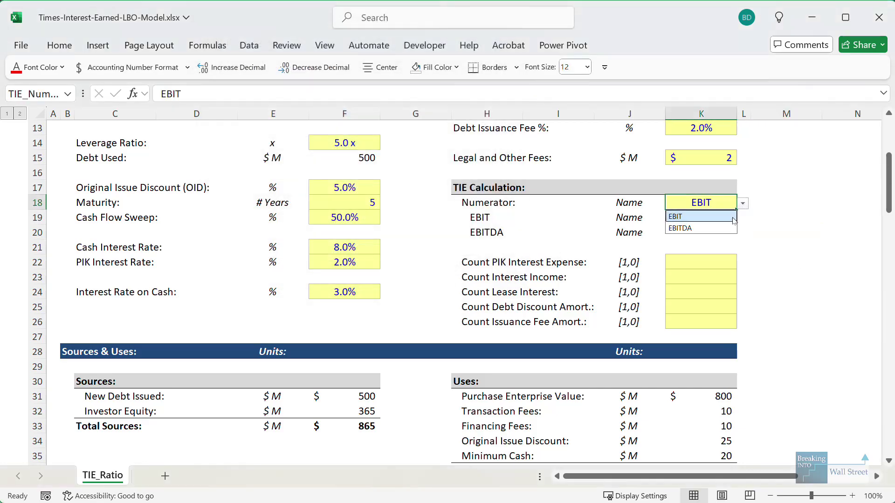
{"action": "left_click", "coordinate": [735, 217]}
- Set the K22:K25 flags to Yes, No, No, Yes for PIK, interest income, lease interest, debt discount
{"action": "left_click", "coordinate": [706, 258]}
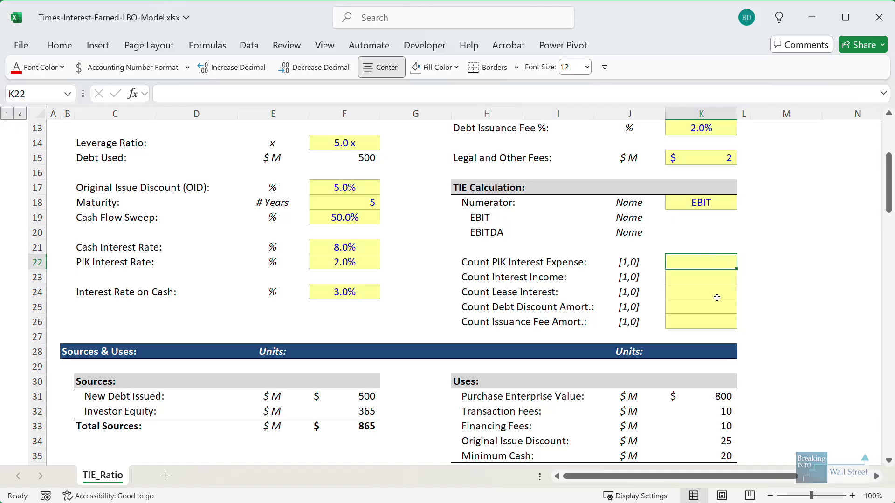
{"action": "type", "text": "Yes"}
{"action": "key", "text": "Return"}
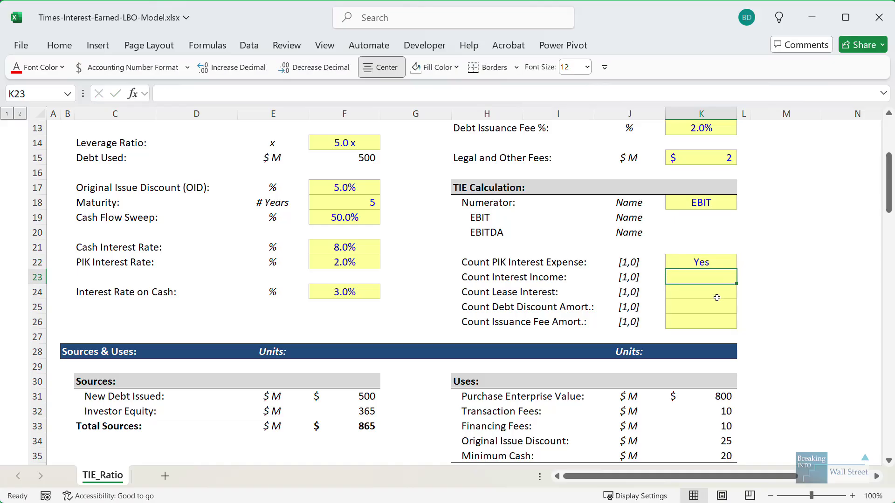
{"action": "type", "text": "0"}
{"action": "key", "text": "Return"}
{"action": "type", "text": "0"}
{"action": "key", "text": "ctrl+Return"}
{"action": "key", "text": "Down"}
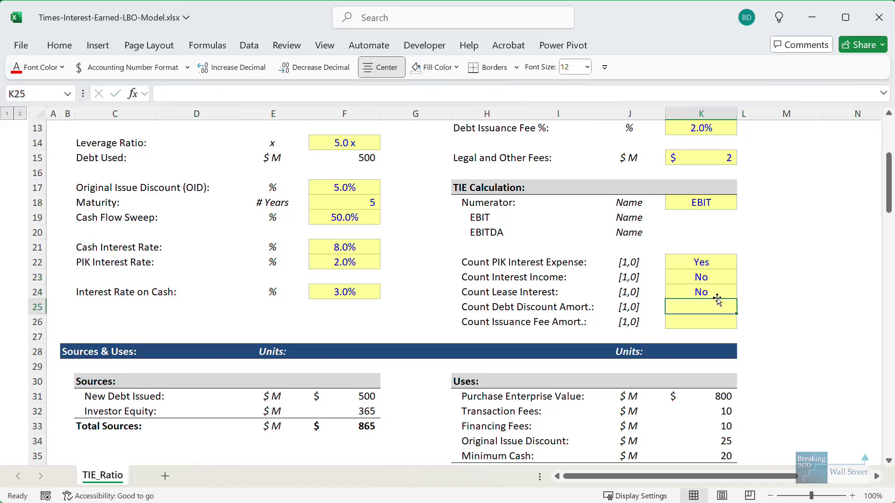
{"action": "type", "text": "1"}
{"action": "key", "text": "Return"}
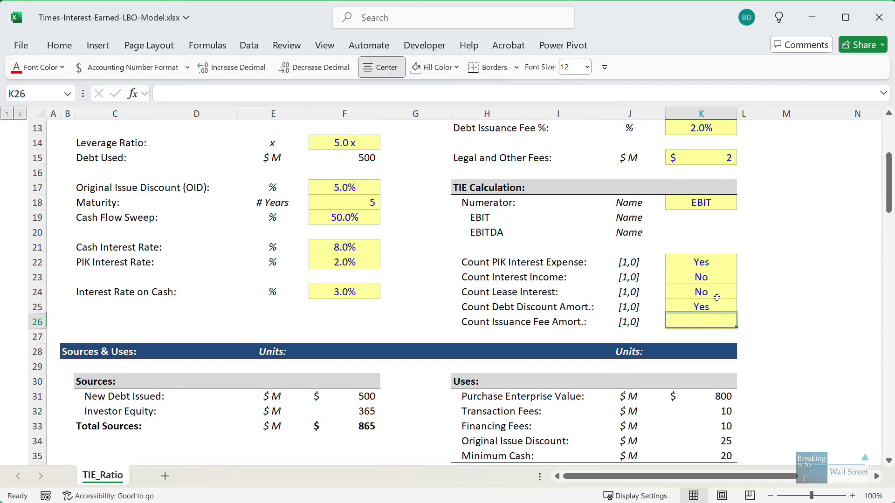
- Set the issuance fee amortization flag in K26 to Yes (1)
{"action": "type", "text": "1"}
{"action": "key", "text": "ctrl+Return"}
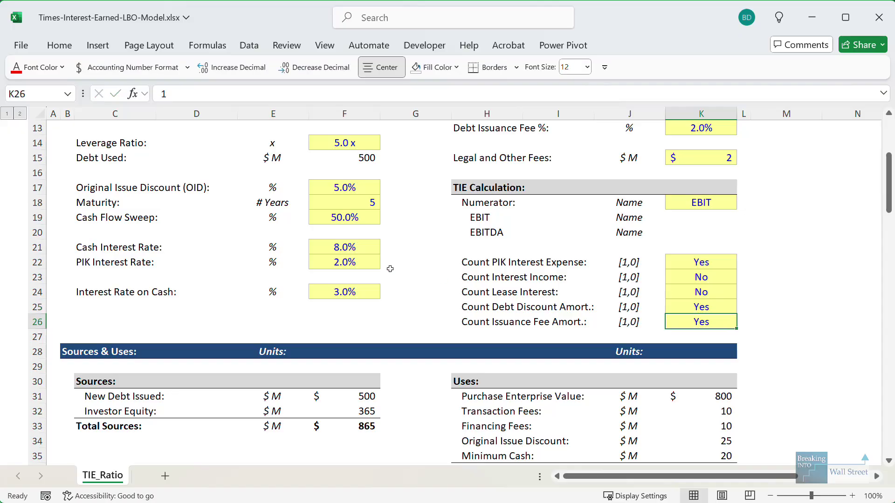
{"action": "mouse_move", "coordinate": [69, 150]}
{"action": "left_mouse_down"}
{"action": "mouse_move", "coordinate": [358, 182]}
{"action": "mouse_move", "coordinate": [392, 213]}
{"action": "left_mouse_up"}
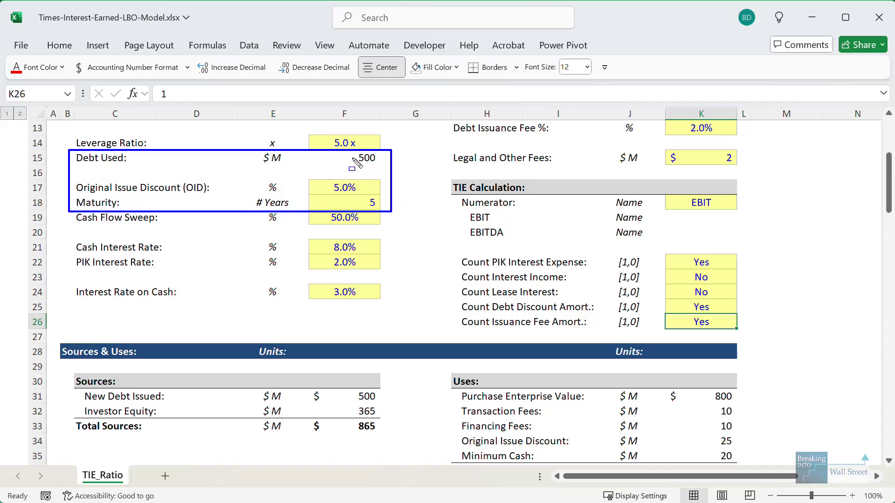
- Enter =F15*(1-F17) in G16 to confirm 500 of debt net of 5% OID is 475.0
{"action": "left_click", "coordinate": [409, 171]}
{"action": "type", "text": "="}
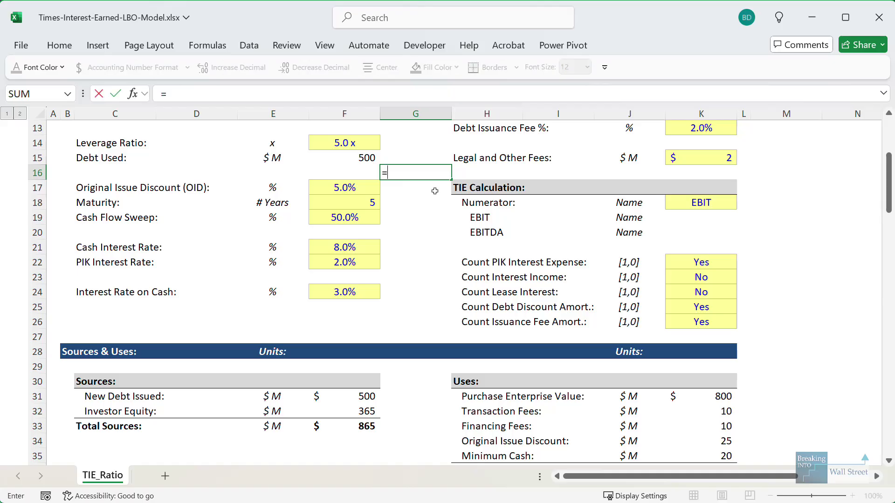
{"action": "key", "text": "Left"}
{"action": "key", "text": "Up"}
{"action": "type", "text": "*(1"}
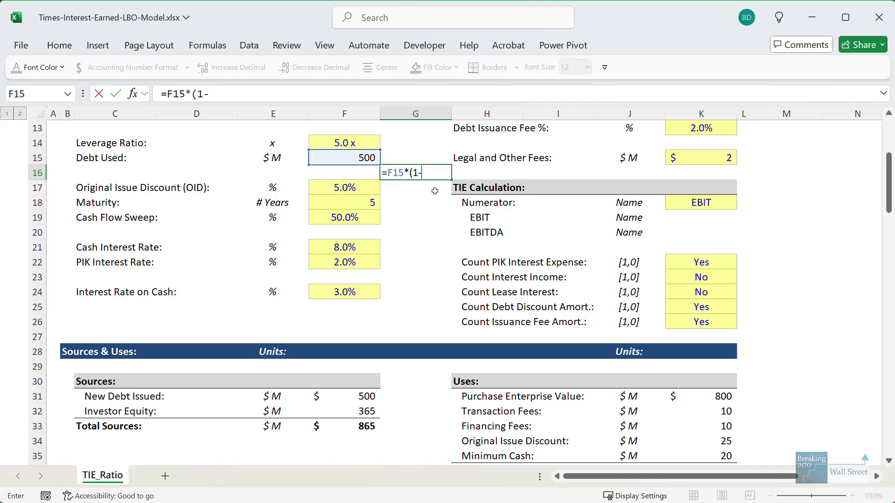
{"action": "type", "text": "-"}
{"action": "key", "text": "Left"}
{"action": "key", "text": "Down"}
{"action": "type", "text": ")"}
{"action": "key", "text": "ctrl+Return"}
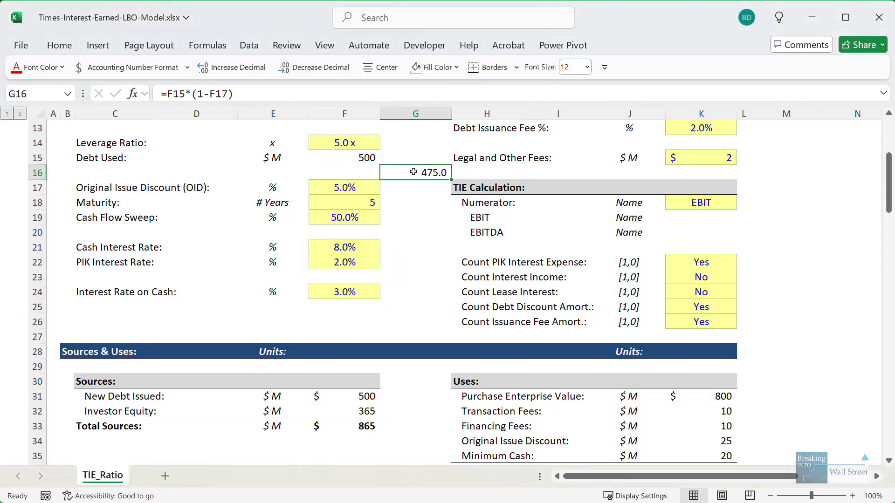
- Highlight the Debt Issuance Fee % line in row 13
{"action": "key", "text": "Down"}
{"action": "key", "text": "Down"}
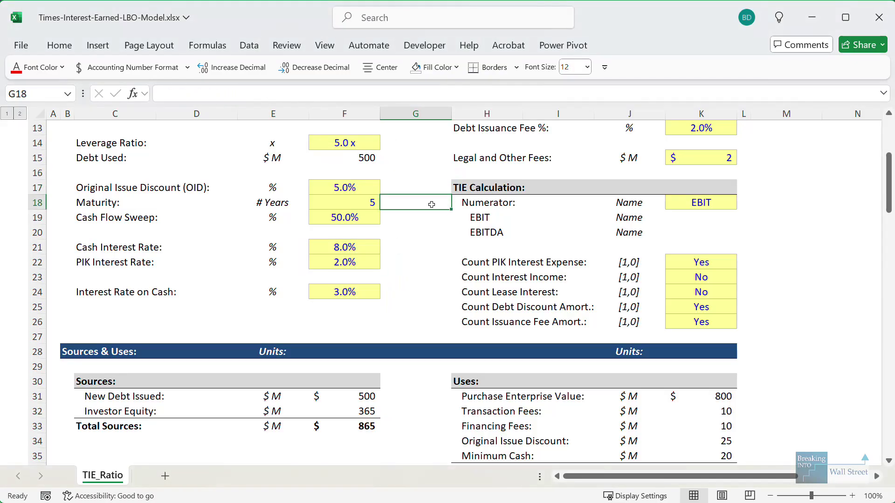
{"action": "scroll", "coordinate": [510, 176], "scroll_direction": "up", "scroll_amount": 1}
{"action": "left_click", "coordinate": [509, 176]}
{"action": "key", "text": "shift+Right"}
{"action": "key", "text": "shift+Right"}
{"action": "key", "text": "shift+Right"}
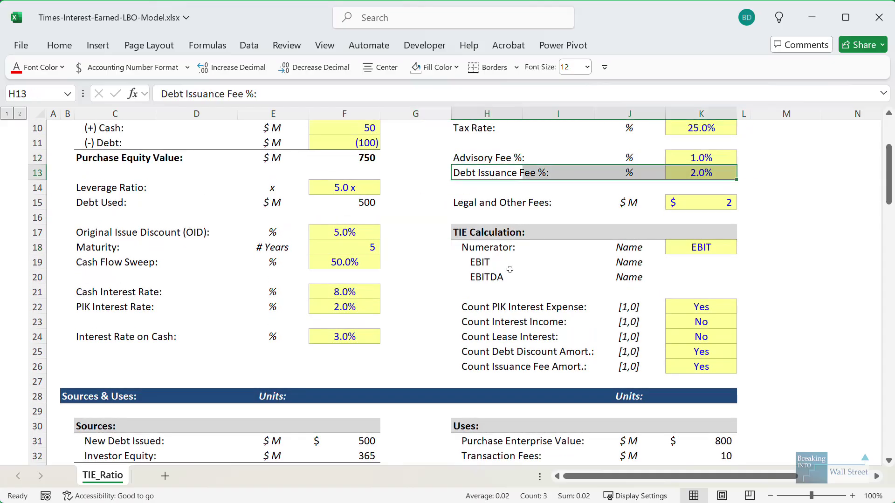
{"action": "scroll", "coordinate": [513, 271], "scroll_direction": "down", "scroll_amount": 1}
{"action": "scroll", "coordinate": [513, 271], "scroll_direction": "up", "scroll_amount": 1}
{"action": "left_click", "coordinate": [473, 173]}
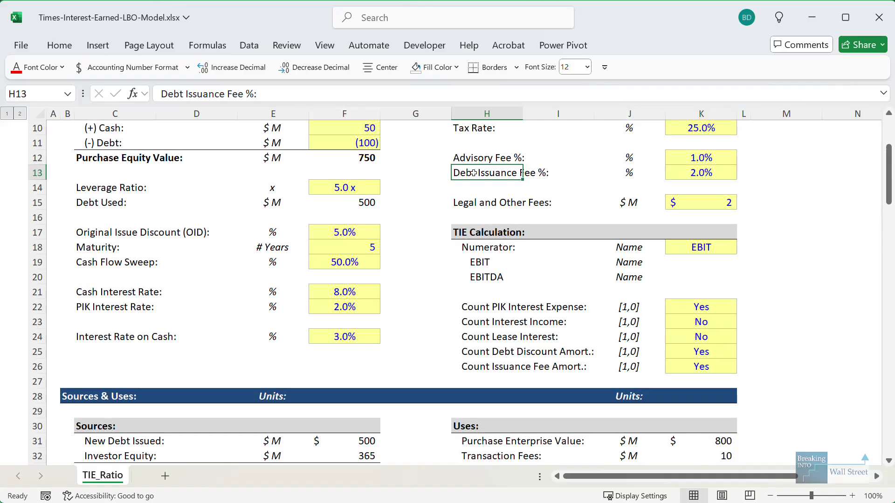
- Highlight the original issue discount line, then scroll down to the Financial Ratios section
{"action": "scroll", "coordinate": [503, 285], "scroll_direction": "down", "scroll_amount": 2}
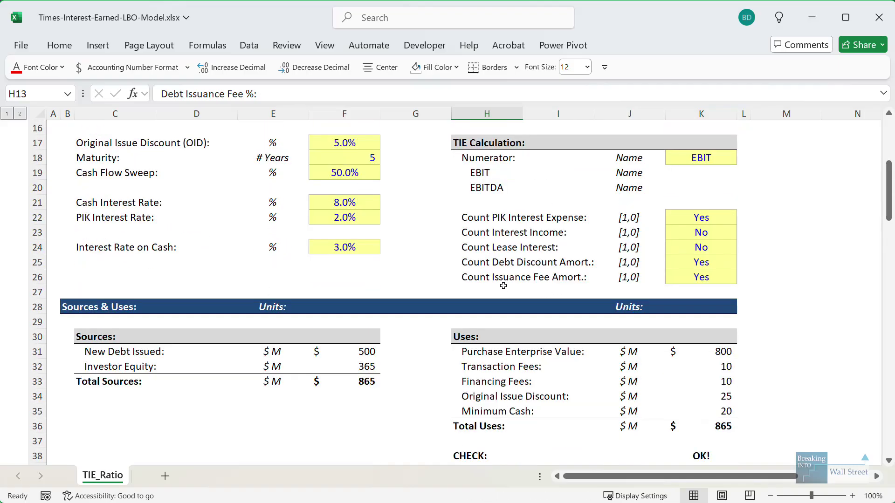
{"action": "scroll", "coordinate": [504, 285], "scroll_direction": "down", "scroll_amount": 2}
{"action": "left_click_drag", "start_coordinate": [471, 304], "coordinate": [702, 293]}
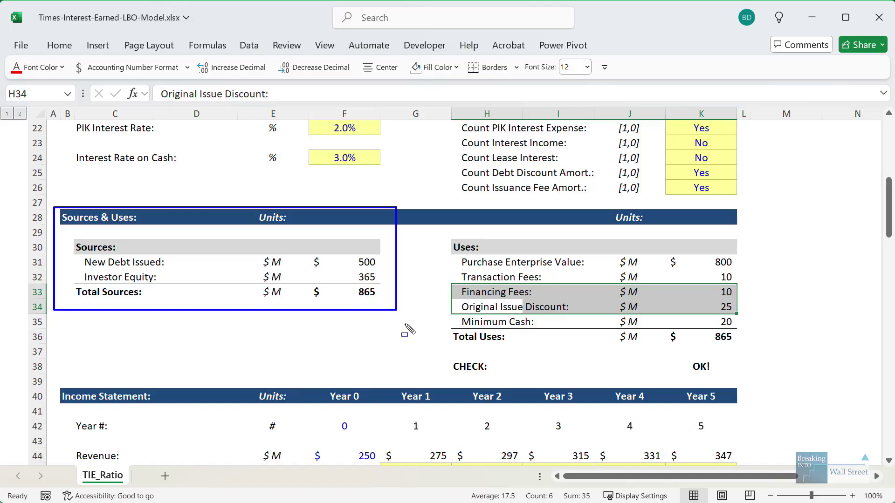
{"action": "scroll", "coordinate": [409, 329], "scroll_direction": "down", "scroll_amount": 11}
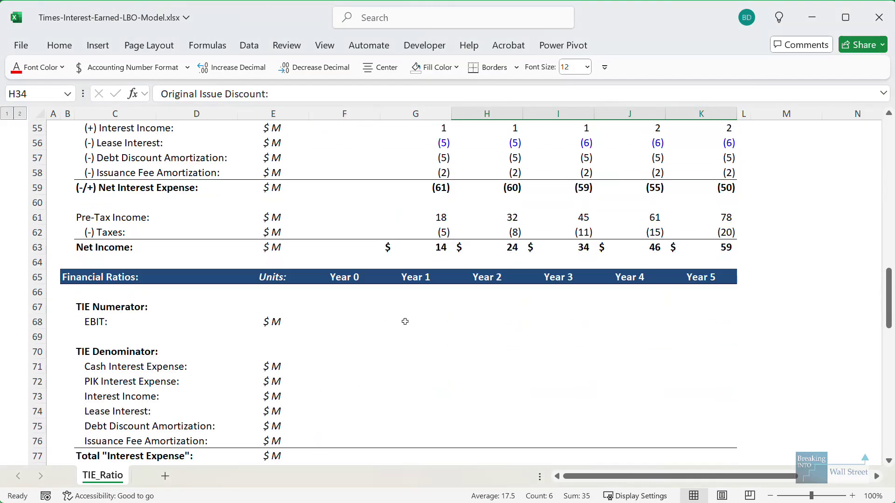
- Enter =IF(TIE_Numerator=$H$20,G47,G47+G50) in G68 for the Year 1 TIE numerator
{"action": "left_click", "coordinate": [408, 310]}
{"action": "key", "text": "Down"}
{"action": "type", "text": "=IF("}
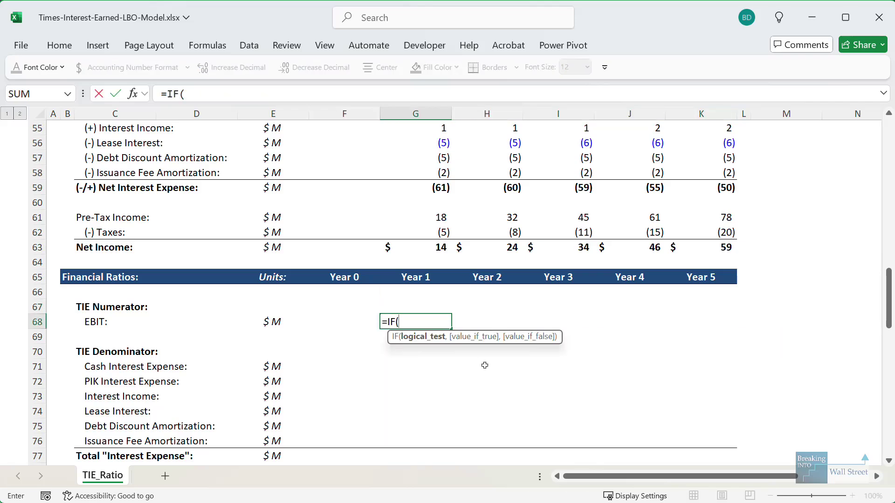
{"action": "scroll", "coordinate": [484, 366], "scroll_direction": "up", "scroll_amount": 13}
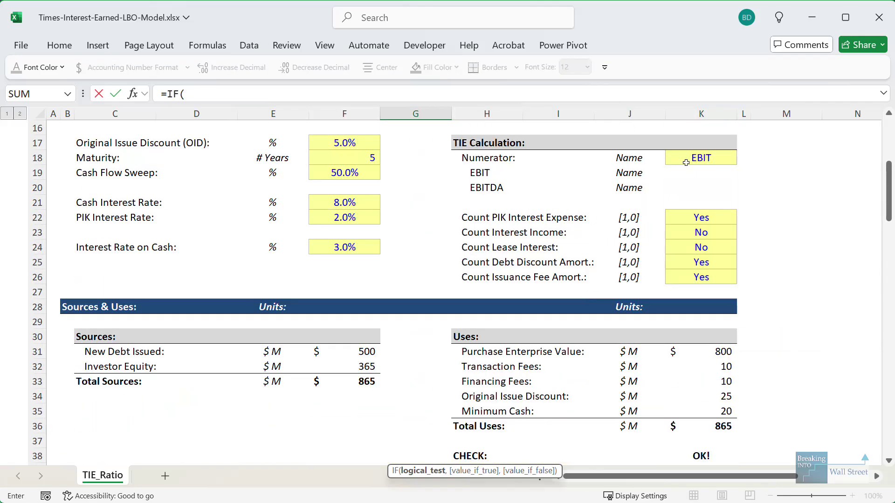
{"action": "left_click", "coordinate": [689, 162]}
{"action": "type", "text": "="}
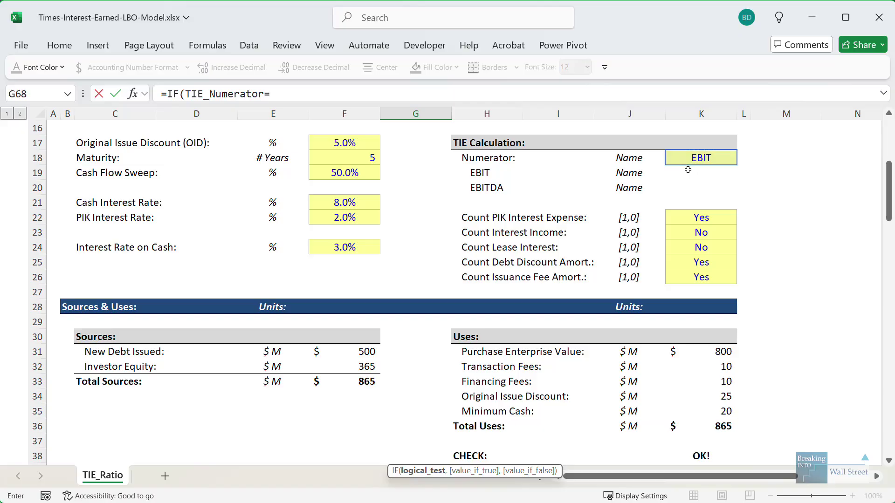
{"action": "left_click", "coordinate": [487, 187]}
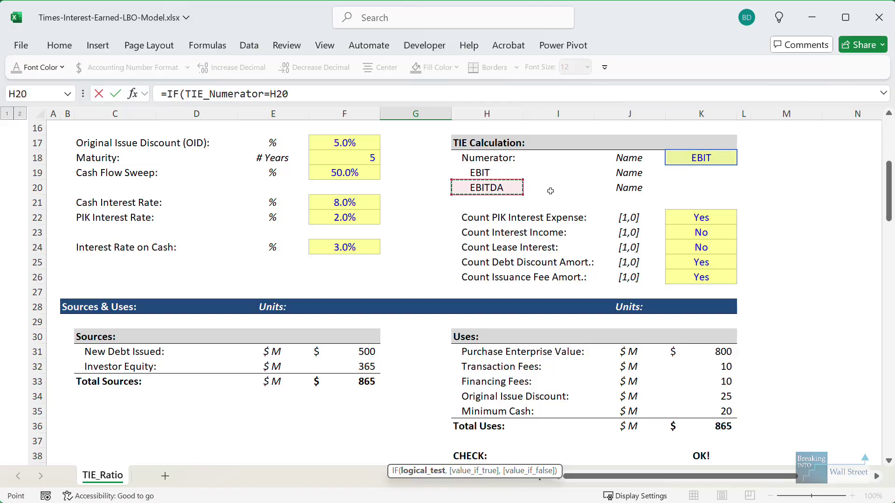
{"action": "key", "text": "F4"}
{"action": "scroll", "coordinate": [551, 191], "scroll_direction": "down", "scroll_amount": 14}
{"action": "type", "text": ","}
{"action": "scroll", "coordinate": [550, 192], "scroll_direction": "up", "scroll_amount": 5}
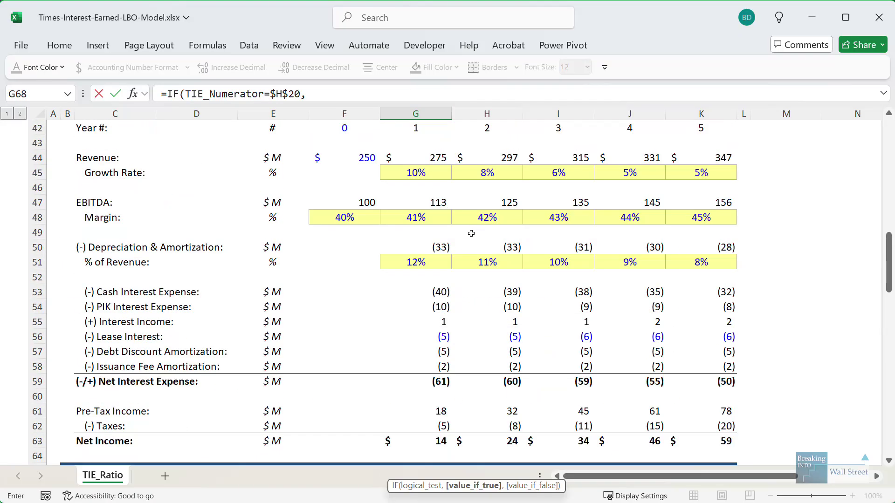
{"action": "left_click", "coordinate": [430, 201]}
{"action": "scroll", "coordinate": [430, 199], "scroll_direction": "up", "scroll_amount": 2}
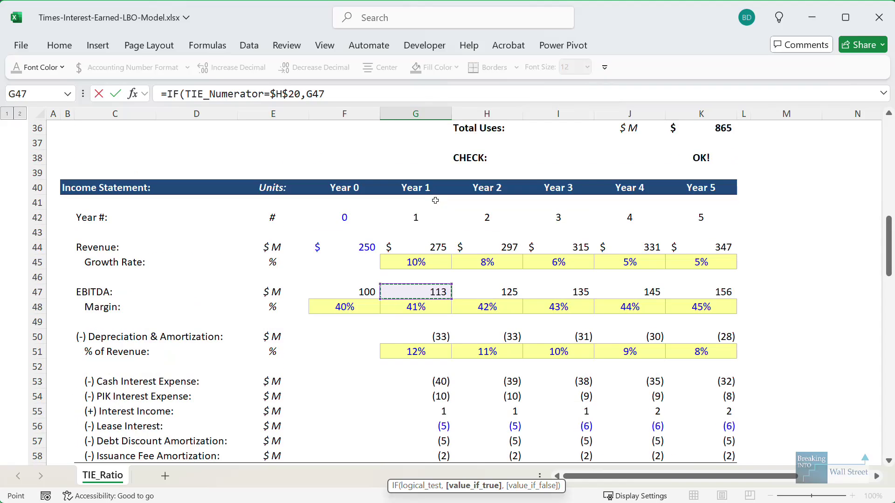
{"action": "type", "text": ","}
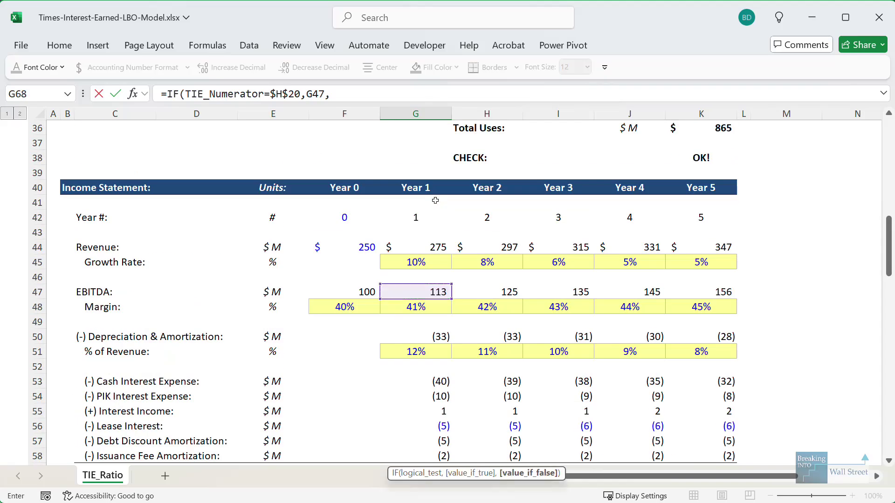
{"action": "left_click", "coordinate": [439, 292]}
{"action": "type", "text": "+"}
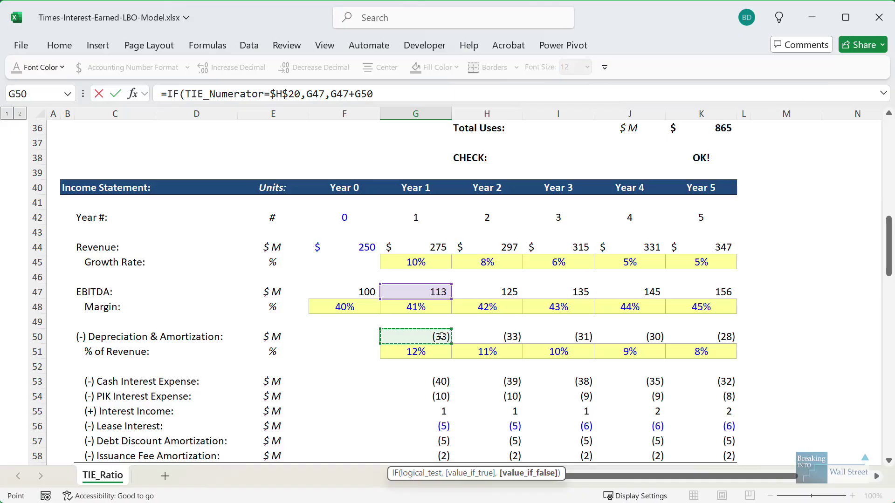
{"action": "left_click", "coordinate": [443, 336]}
{"action": "scroll", "coordinate": [444, 332], "scroll_direction": "down", "scroll_amount": 2}
{"action": "key", "text": "ctrl+Return"}
- Fill the numerator formula across G68:K68, giving 80 rising to 128 by Year 5
{"action": "scroll", "coordinate": [426, 325], "scroll_direction": "down", "scroll_amount": 3}
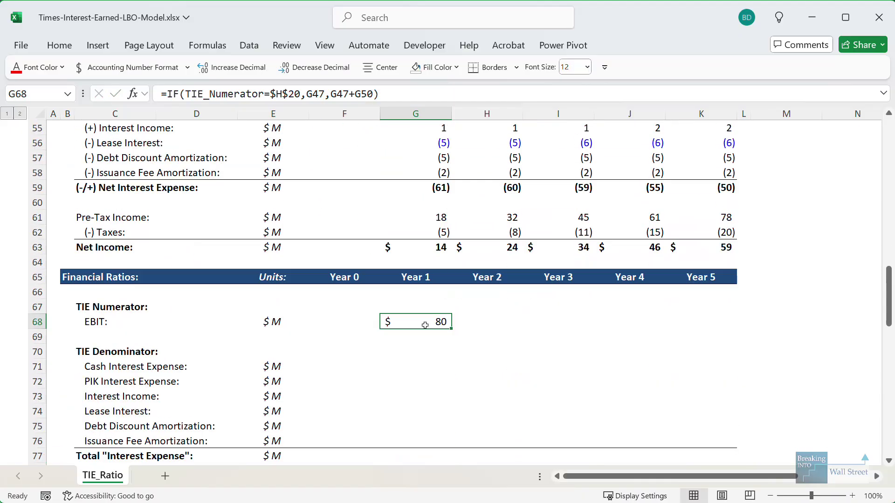
{"action": "key", "text": "shift+Right"}
{"action": "key", "text": "shift+Right"}
{"action": "key", "text": "shift+Right"}
{"action": "key", "text": "shift+Right"}
{"action": "key", "text": "ctrl+r"}
{"action": "key", "text": "Down"}
{"action": "key", "text": "Down"}
{"action": "key", "text": "Down"}
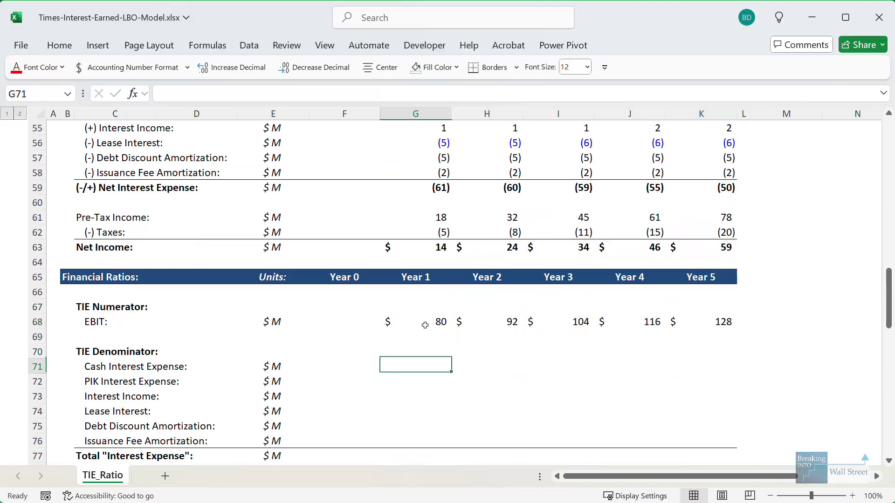
{"action": "scroll", "coordinate": [401, 320], "scroll_direction": "down", "scroll_amount": 1}
- Enter =-G53 in G71 so Year 1 Cash Interest Expense shows 40
{"action": "scroll", "coordinate": [401, 321], "scroll_direction": "down", "scroll_amount": 2}
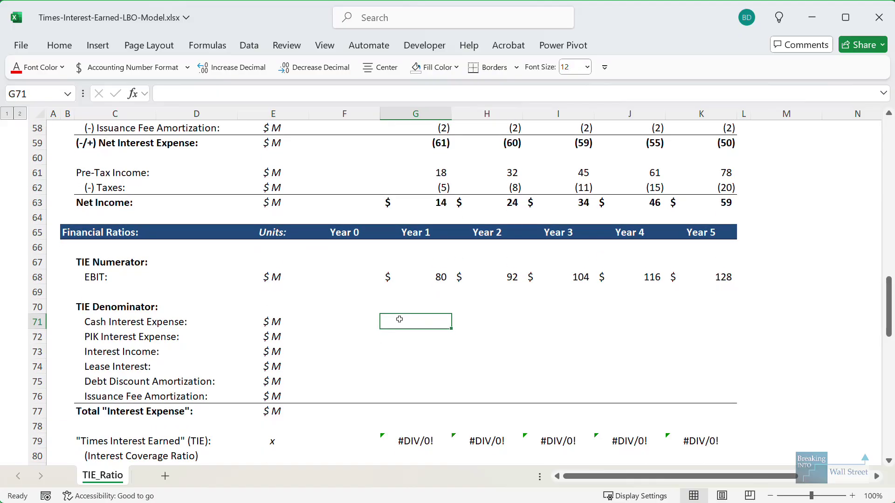
{"action": "scroll", "coordinate": [398, 336], "scroll_direction": "down", "scroll_amount": 1}
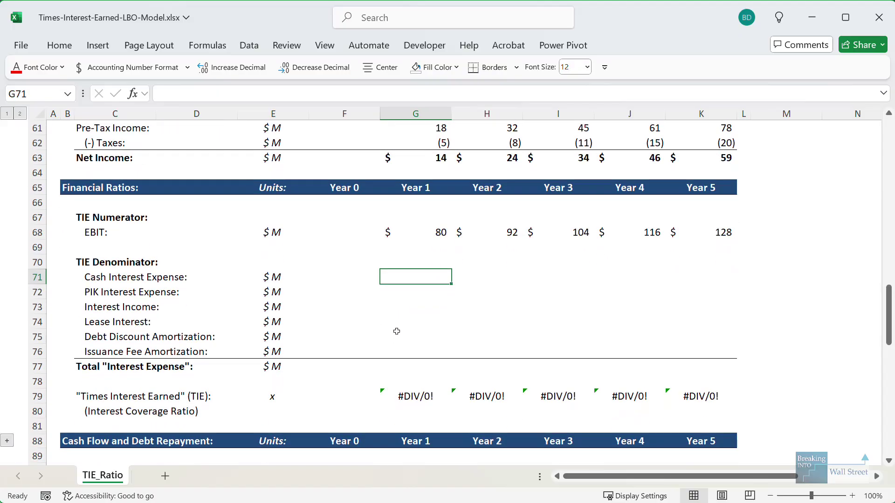
{"action": "type", "text": "=-"}
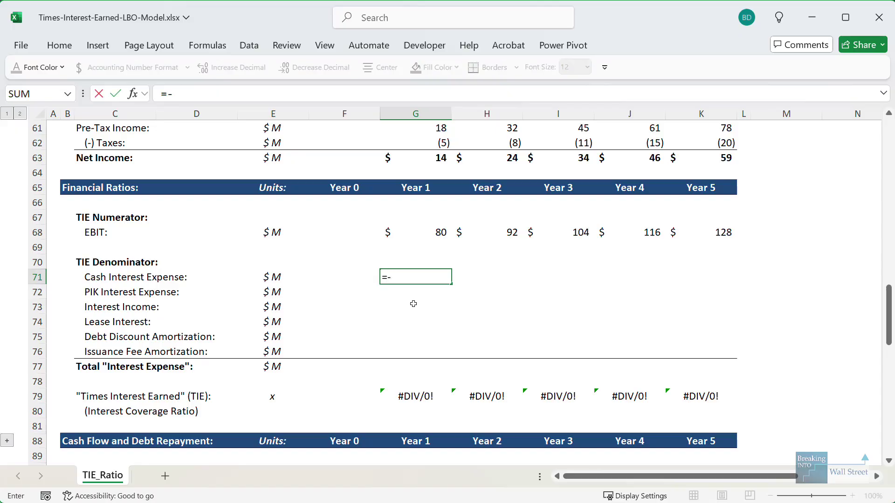
{"action": "scroll", "coordinate": [411, 304], "scroll_direction": "up", "scroll_amount": 4}
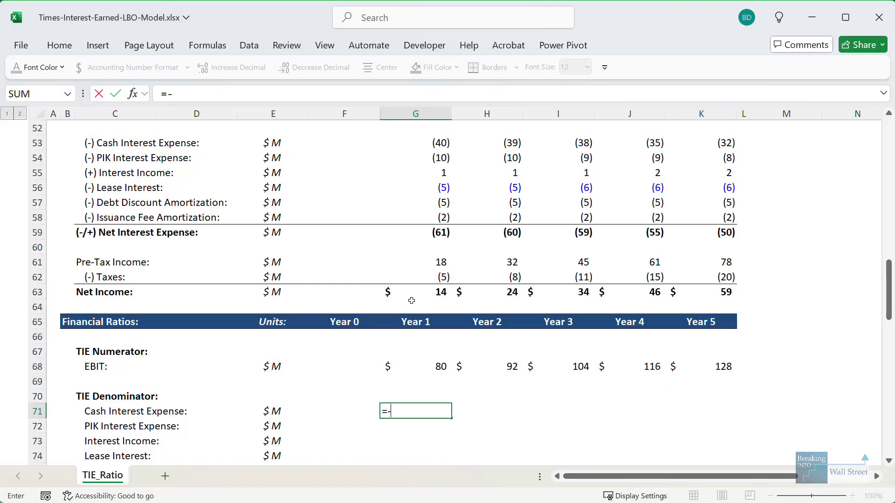
{"action": "left_click", "coordinate": [428, 189]}
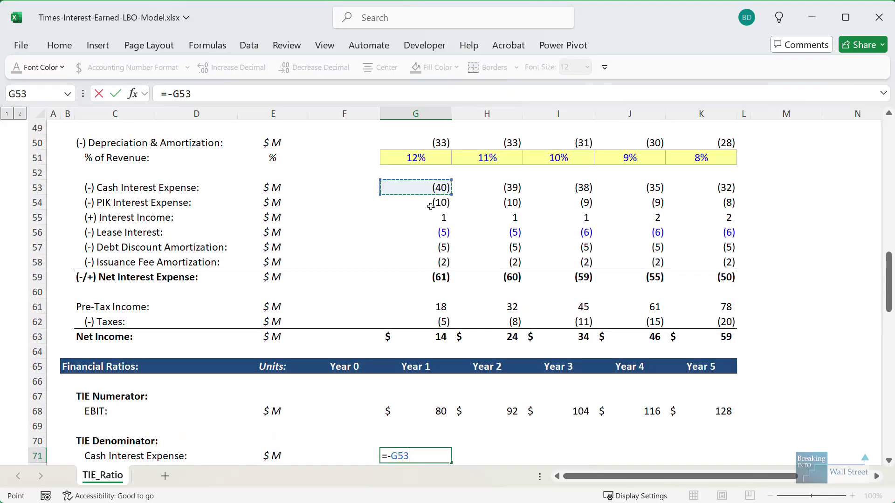
{"action": "key", "text": "ctrl+Return"}
{"action": "scroll", "coordinate": [430, 207], "scroll_direction": "down", "scroll_amount": 4}
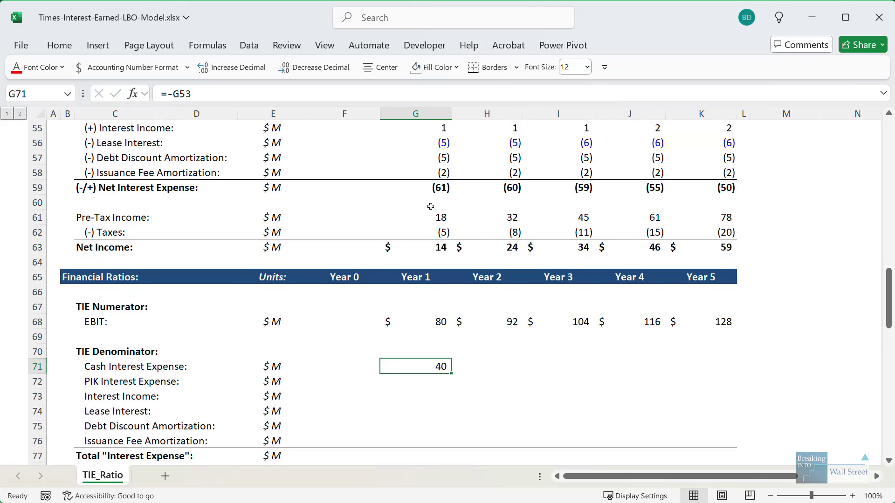
{"action": "key", "text": "shift+space"}
{"action": "key", "text": "shift+Down"}
{"action": "key", "text": "shift+Down"}
{"action": "key", "text": "shift+Down"}
{"action": "key", "text": "shift+Down"}
{"action": "key", "text": "shift+Down"}
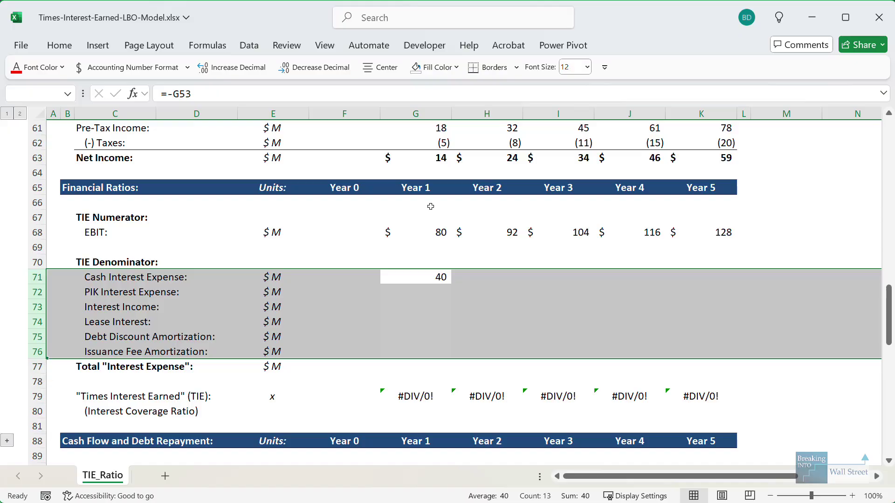
{"action": "key", "text": "Down"}
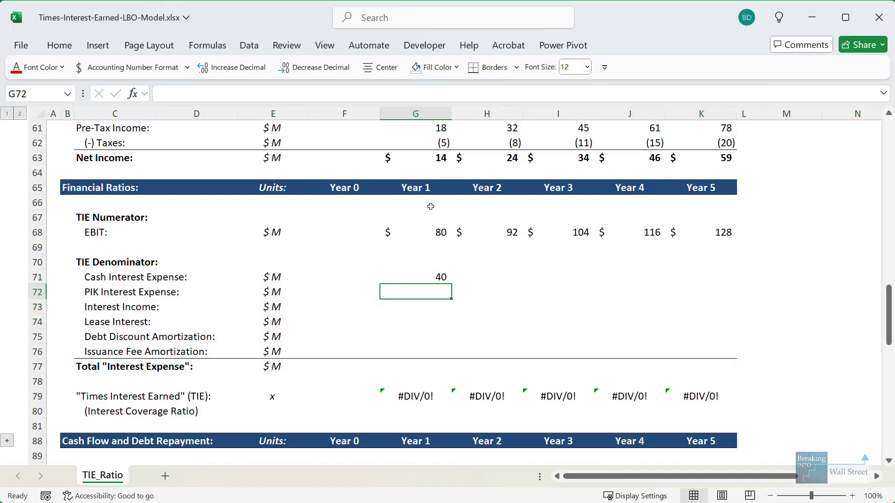
- Enter =-G54*$K22 in G72 so Year 1 PIK interest (10) is scaled by its anchored Count flag
{"action": "type", "text": "=-"}
{"action": "scroll", "coordinate": [452, 235], "scroll_direction": "up", "scroll_amount": 4}
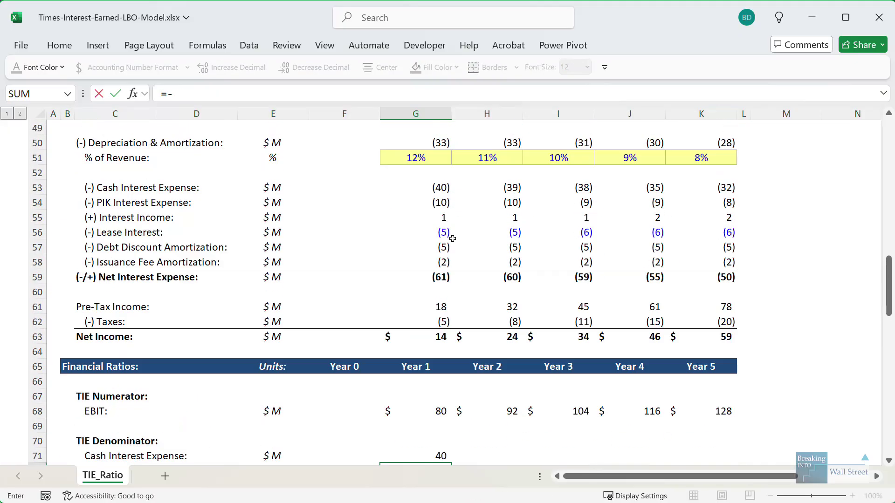
{"action": "left_click", "coordinate": [432, 201]}
{"action": "type", "text": "*"}
{"action": "scroll", "coordinate": [542, 224], "scroll_direction": "up", "scroll_amount": 11}
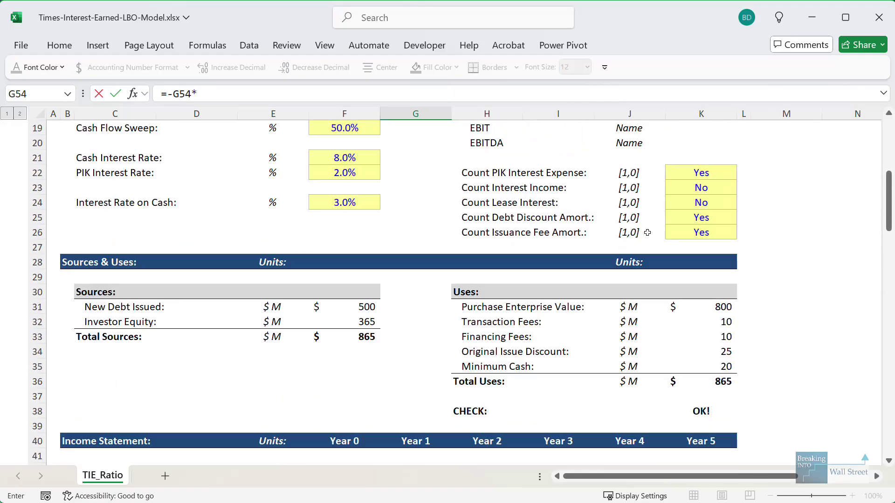
{"action": "left_click", "coordinate": [686, 217]}
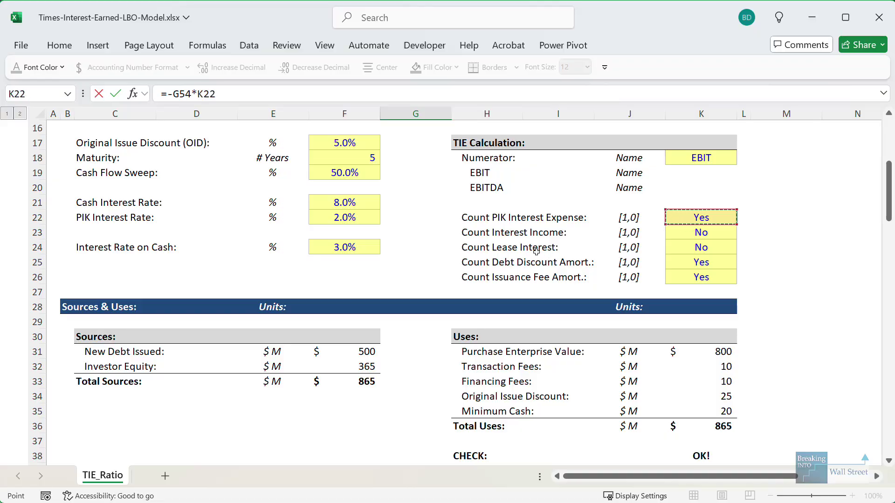
{"action": "key", "text": "F4"}
{"action": "key", "text": "F4"}
{"action": "key", "text": "F4"}
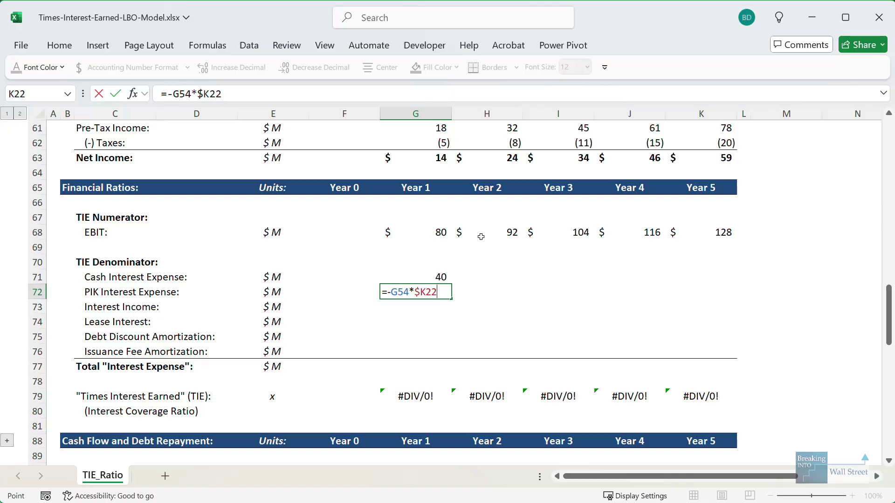
{"action": "key", "text": "ctrl+Return"}
- Paste the formula only into the interest income cell and verify its row 55 and K23 references
{"action": "key", "text": "ctrl+c"}
{"action": "key", "text": "Down"}
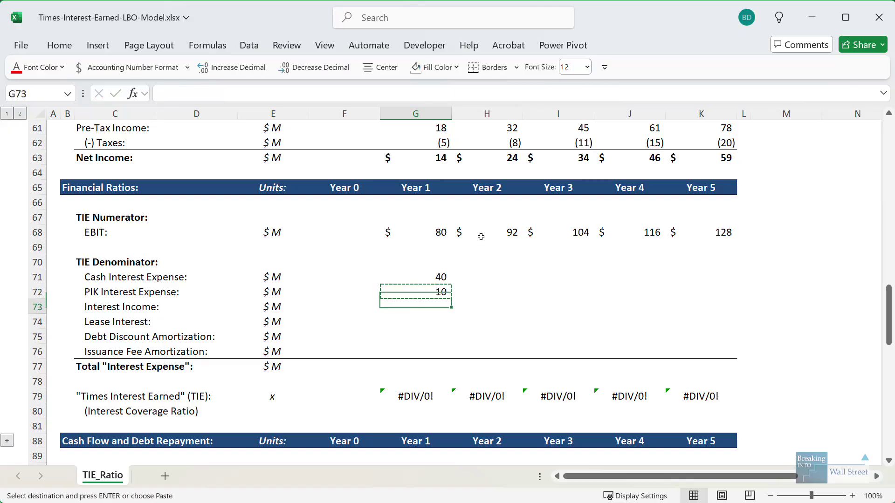
{"action": "key", "text": "ctrl+alt+v"}
{"action": "key", "text": "Return"}
{"action": "key", "text": "F2"}
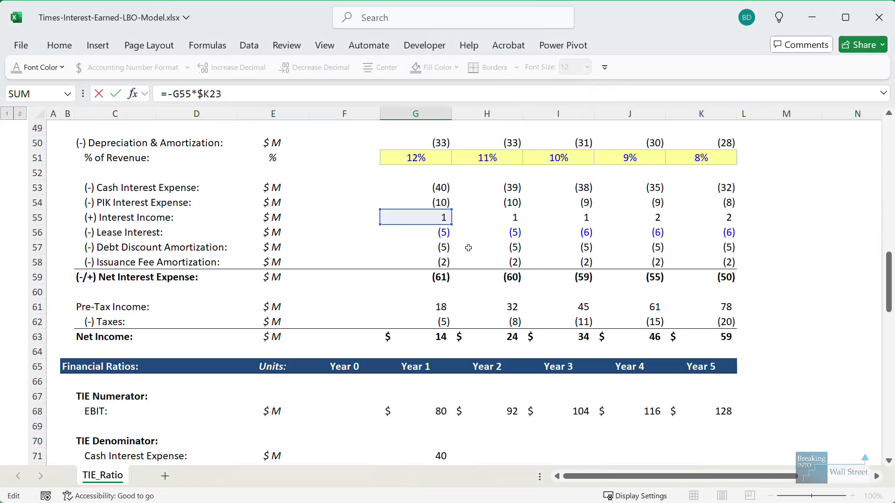
{"action": "scroll", "coordinate": [331, 234], "scroll_direction": "up", "scroll_amount": 11}
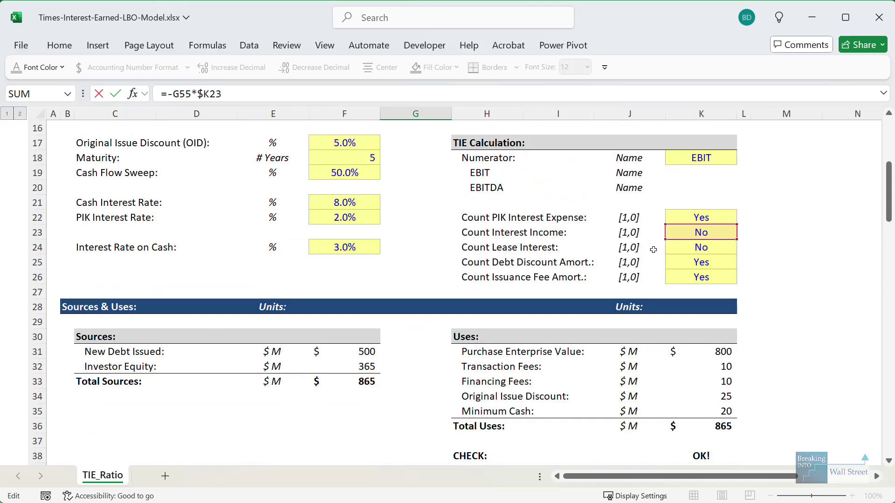
{"action": "scroll", "coordinate": [448, 333], "scroll_direction": "down", "scroll_amount": 7}
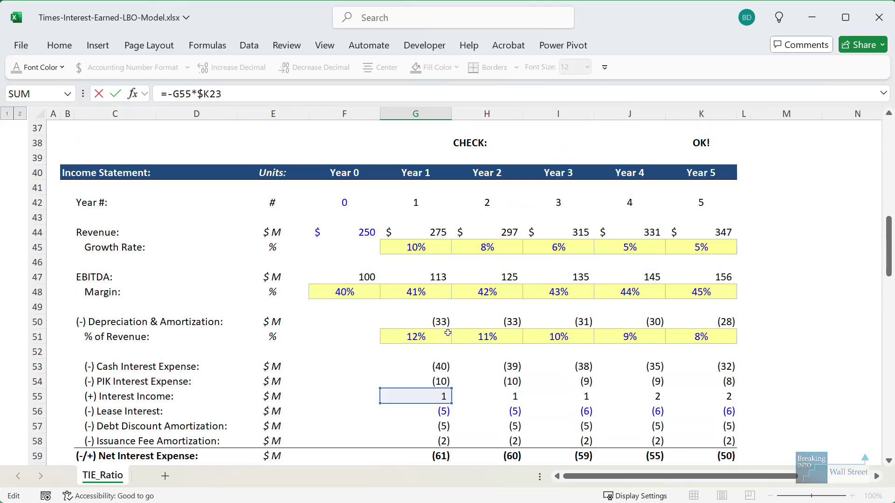
{"action": "scroll", "coordinate": [448, 333], "scroll_direction": "down", "scroll_amount": 6}
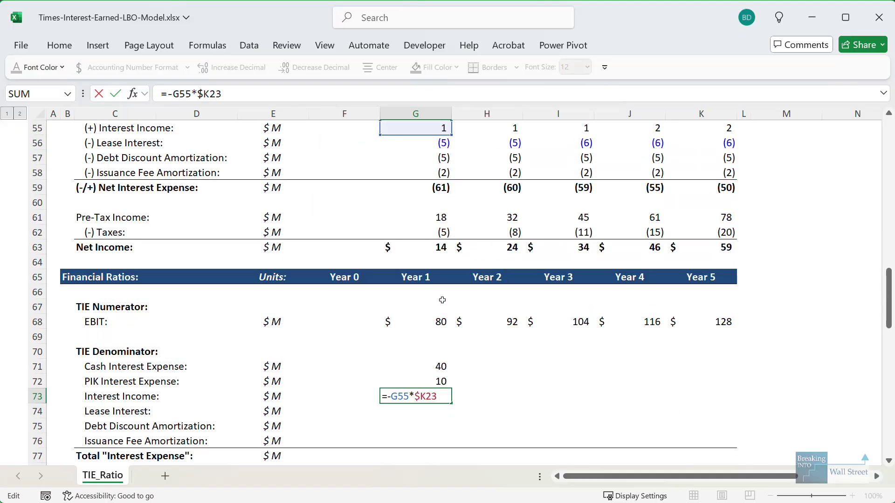
{"action": "key", "text": "ctrl+Return"}
- Paste the formula only into lease interest and check it references row 56 and K24, showing zero
{"action": "key", "text": "ctrl+c"}
{"action": "key", "text": "Down"}
{"action": "key", "text": "alt+e"}
{"action": "key", "text": "s"}
{"action": "key", "text": "f"}
{"action": "key", "text": "Return"}
{"action": "key", "text": "F2"}
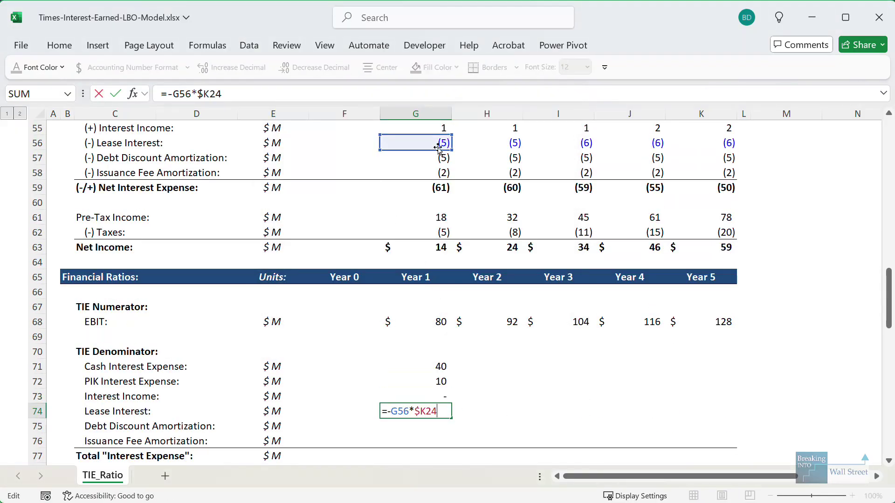
{"action": "key", "text": "Left"}
{"action": "key", "text": "Left"}
{"action": "key", "text": "Left"}
{"action": "key", "text": "Left"}
{"action": "key", "text": "Left"}
{"action": "scroll", "coordinate": [632, 299], "scroll_direction": "up", "scroll_amount": 7}
{"action": "scroll", "coordinate": [714, 252], "scroll_direction": "up", "scroll_amount": 6}
{"action": "scroll", "coordinate": [720, 289], "scroll_direction": "down", "scroll_amount": 9}
{"action": "key", "text": "Escape"}
{"action": "scroll", "coordinate": [584, 313], "scroll_direction": "down", "scroll_amount": 7}
{"action": "type", "text": "c"}
{"action": "key", "text": "Escape"}
- Paste the formula into debt discount amortization as =-G57*$K25, highlighting the Original Issue Discount row
{"action": "key", "text": "ctrl+c"}
{"action": "key", "text": "Down"}
{"action": "key", "text": "ctrl+v"}
{"action": "key", "text": "F2"}
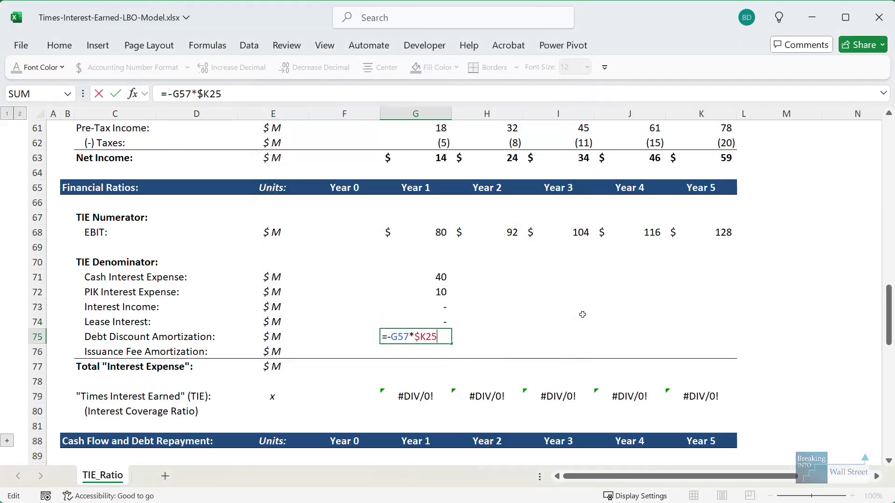
{"action": "scroll", "coordinate": [583, 315], "scroll_direction": "up", "scroll_amount": 4}
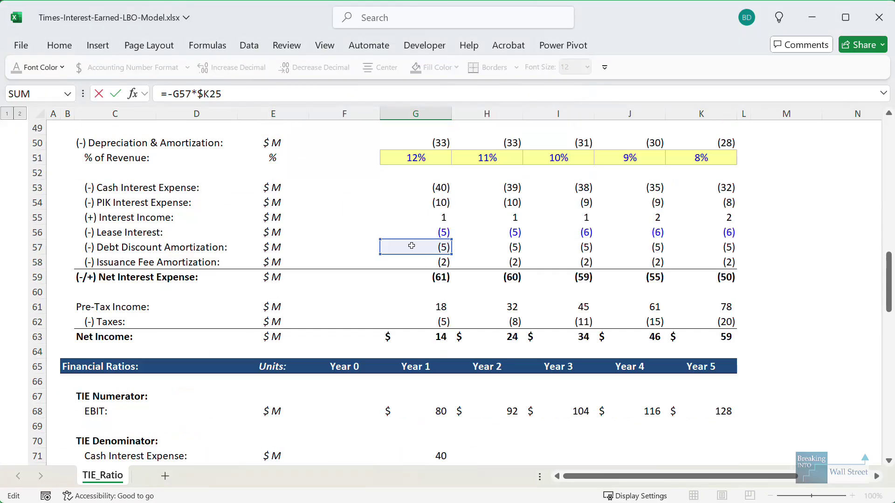
{"action": "scroll", "coordinate": [413, 247], "scroll_direction": "up", "scroll_amount": 14}
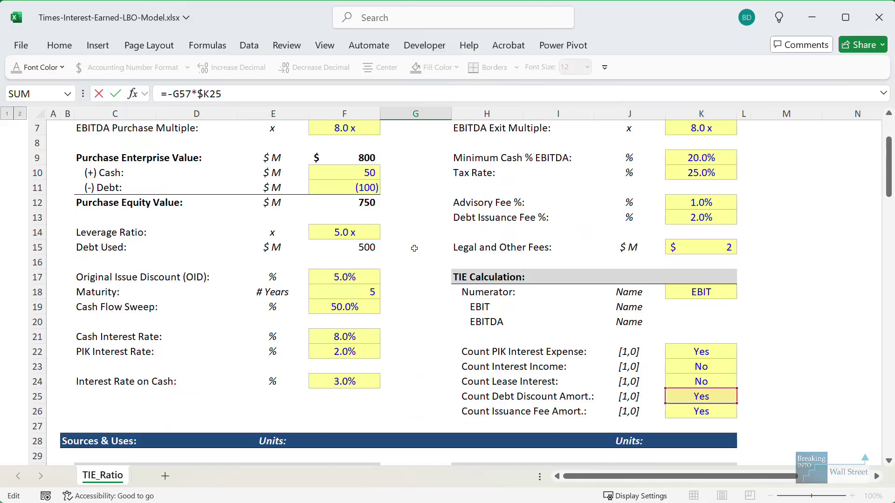
{"action": "scroll", "coordinate": [414, 248], "scroll_direction": "down", "scroll_amount": 6}
{"action": "left_click_drag", "start_coordinate": [453, 255], "coordinate": [580, 254]}
{"action": "left_click_drag", "start_coordinate": [688, 261], "coordinate": [750, 274]}
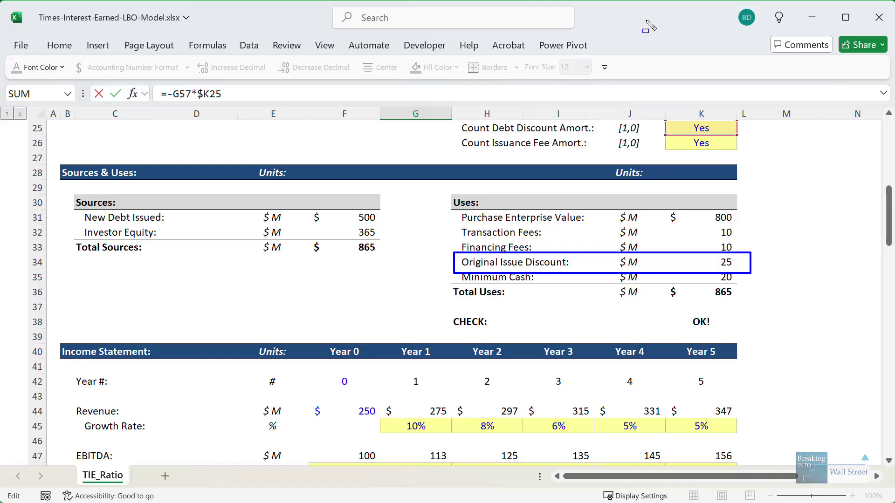
{"action": "key", "text": "Escape"}
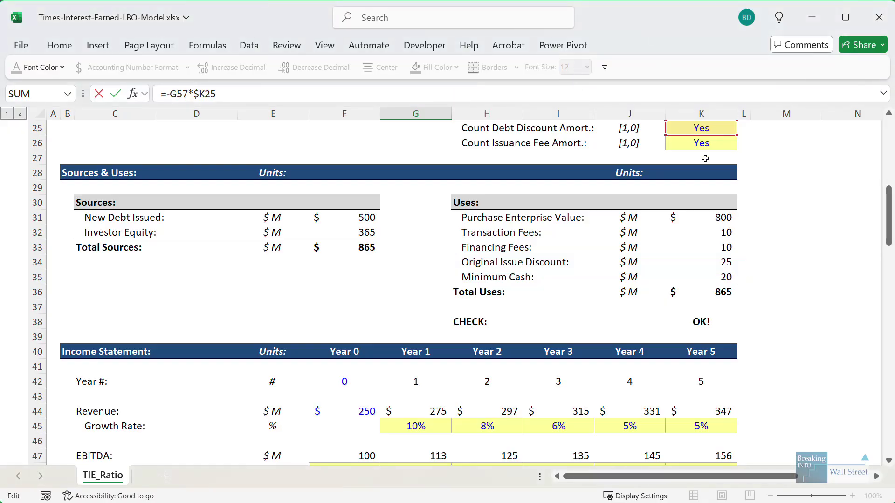
{"action": "scroll", "coordinate": [705, 161], "scroll_direction": "up", "scroll_amount": 1}
{"action": "scroll", "coordinate": [685, 223], "scroll_direction": "down", "scroll_amount": 13}
{"action": "key", "text": "ctrl+Return"}
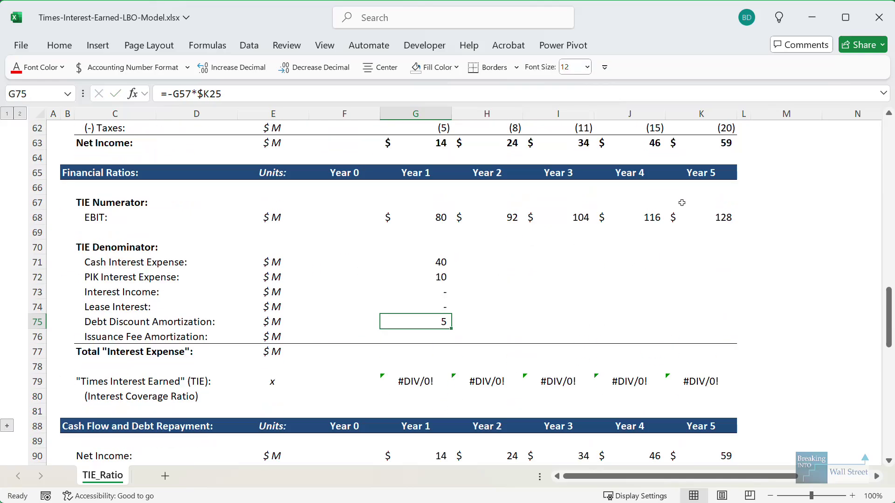
{"action": "key", "text": "ctrl+c"}
{"action": "key", "text": "Down"}
{"action": "key", "text": "ctrl+v"}
{"action": "key", "text": "ctrl+alt+v"}
{"action": "key", "text": "Escape"}
{"action": "key", "text": "F2"}
{"action": "key", "text": "BackSpace"}
{"action": "type", "text": "7"}
{"action": "key", "text": "ctrl+Return"}
{"action": "key", "text": "Down"}
{"action": "key", "text": "alt+equal"}
{"action": "key", "text": "ctrl+Return"}
{"action": "key", "text": "ctrl+shift+Up"}
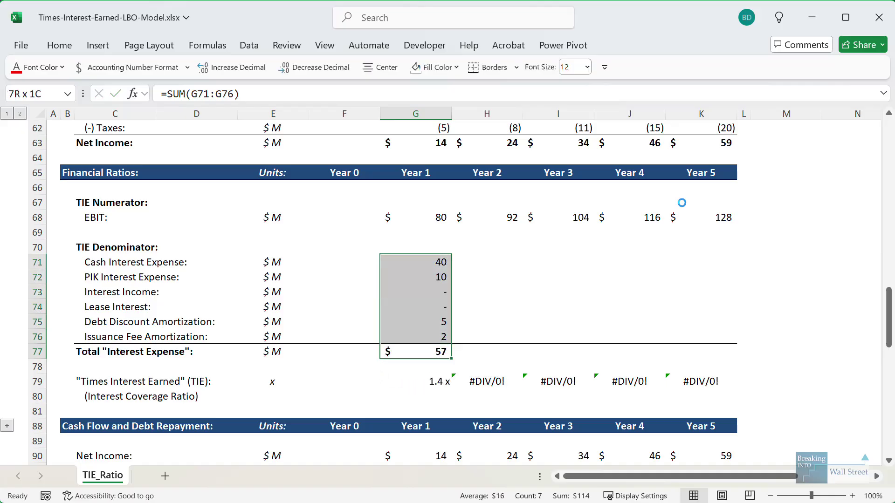
{"action": "key", "text": "ctrl+c"}
{"action": "key", "text": "shift+Right"}
{"action": "key", "text": "shift+Right"}
{"action": "key", "text": "shift+Right"}
{"action": "key", "text": "shift+Right"}
{"action": "key", "text": "ctrl+v"}
{"action": "key", "text": "Escape"}
{"action": "key", "text": "Left"}
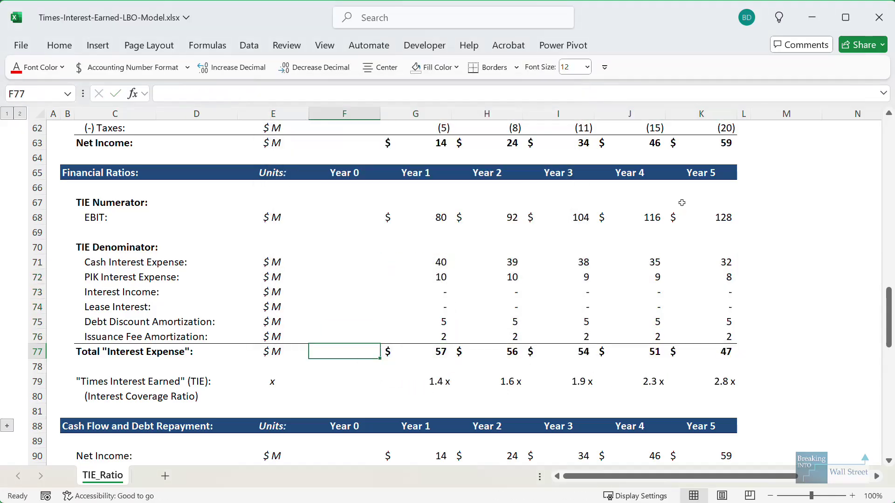
{"action": "left_click", "coordinate": [770, 355]}
{"action": "left_click_drag", "start_coordinate": [424, 368], "coordinate": [760, 389]}
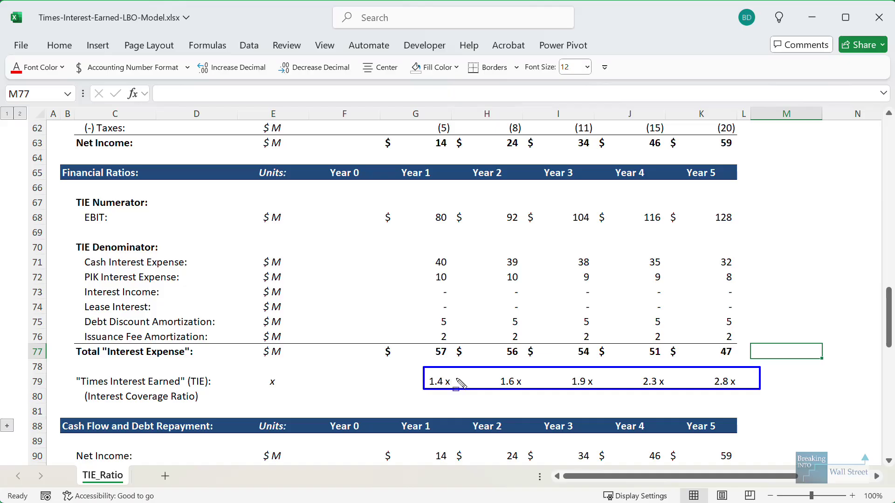
{"action": "key", "text": "Escape"}
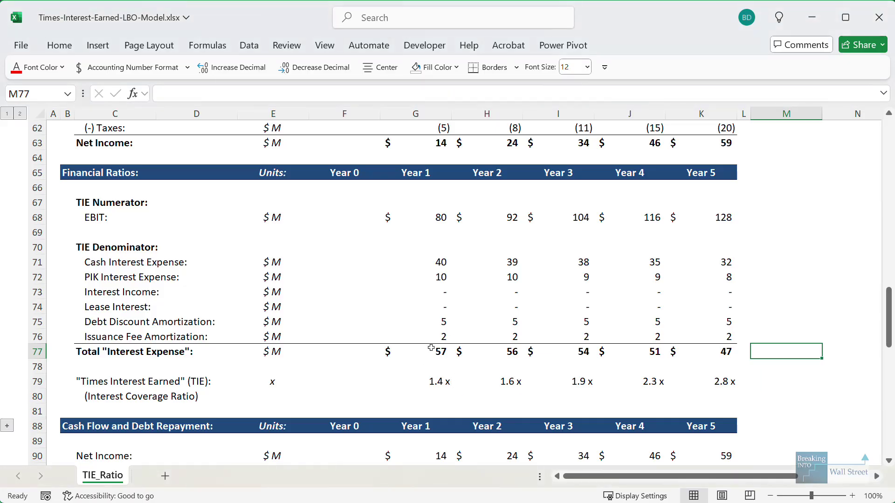
{"action": "left_click", "coordinate": [432, 348]}
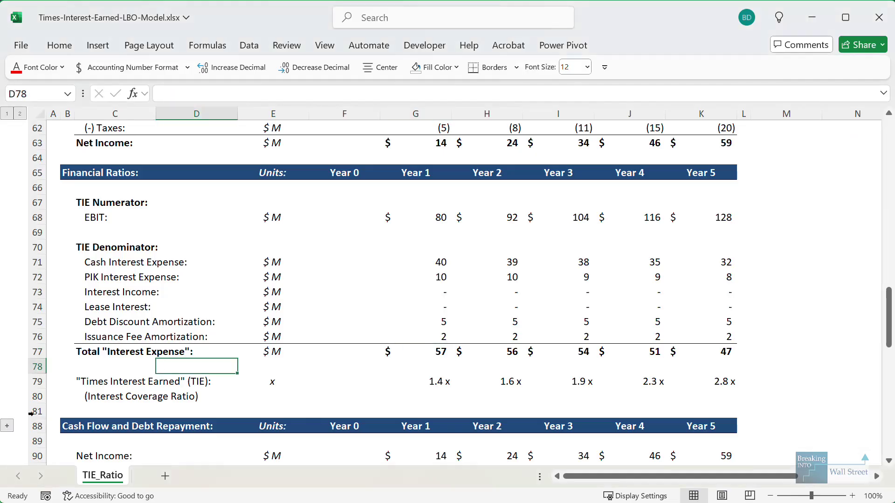
- Expand the grouped rows below TIE and inspect the Year 1 leverage and fixed charge coverage formulas
{"action": "left_click", "coordinate": [7, 426]}
{"action": "scroll", "coordinate": [305, 364], "scroll_direction": "down", "scroll_amount": 2}
{"action": "left_click", "coordinate": [433, 322]}
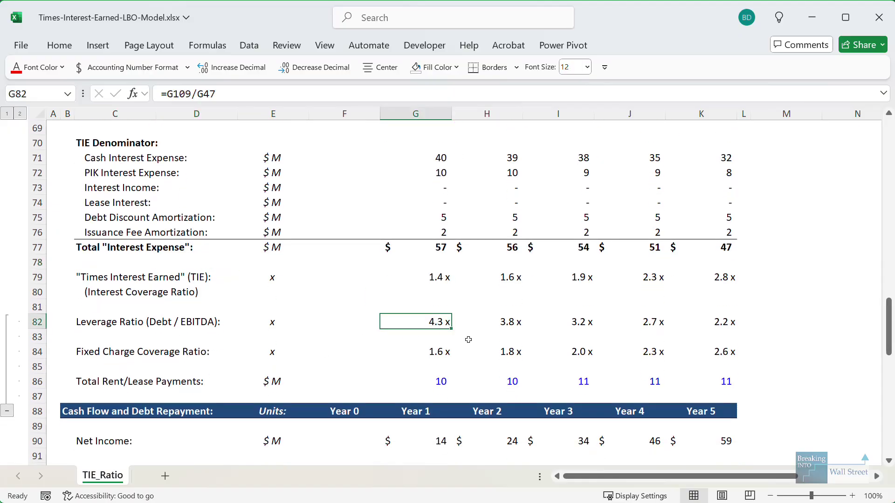
{"action": "left_click", "coordinate": [476, 369]}
{"action": "left_click", "coordinate": [701, 362]}
{"action": "left_click", "coordinate": [852, 366]}
- Select the TIE (1.4x–2.8x) and leverage (4.3x–2.2x) ratios across all five years
{"action": "mouse_move", "coordinate": [404, 310]}
{"action": "left_mouse_down"}
{"action": "mouse_move", "coordinate": [466, 329]}
{"action": "mouse_move", "coordinate": [761, 335]}
{"action": "left_mouse_up"}
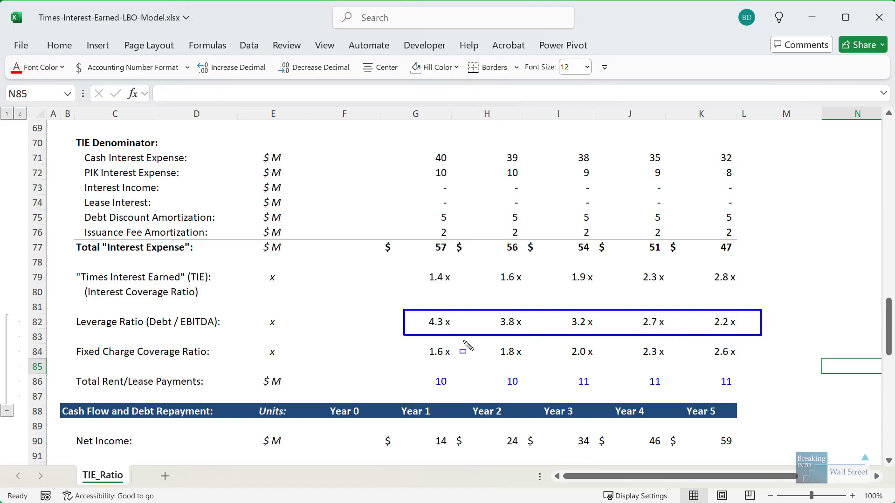
{"action": "left_click_drag", "start_coordinate": [418, 342], "coordinate": [754, 366]}
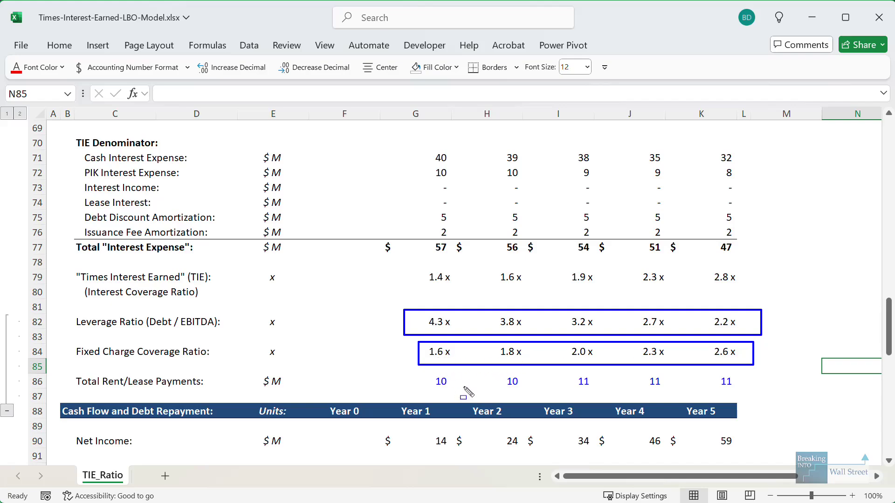
{"action": "key", "text": "Escape"}
{"action": "scroll", "coordinate": [462, 383], "scroll_direction": "up", "scroll_amount": 1}
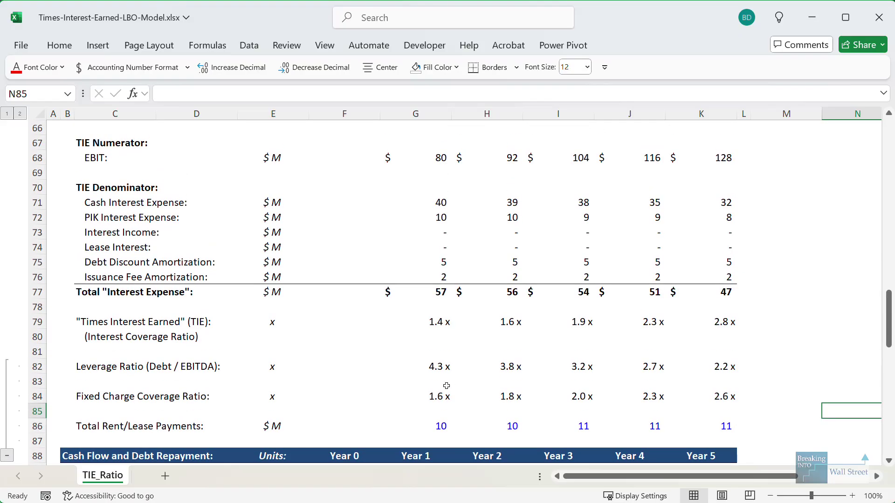
{"action": "left_click", "coordinate": [433, 332]}
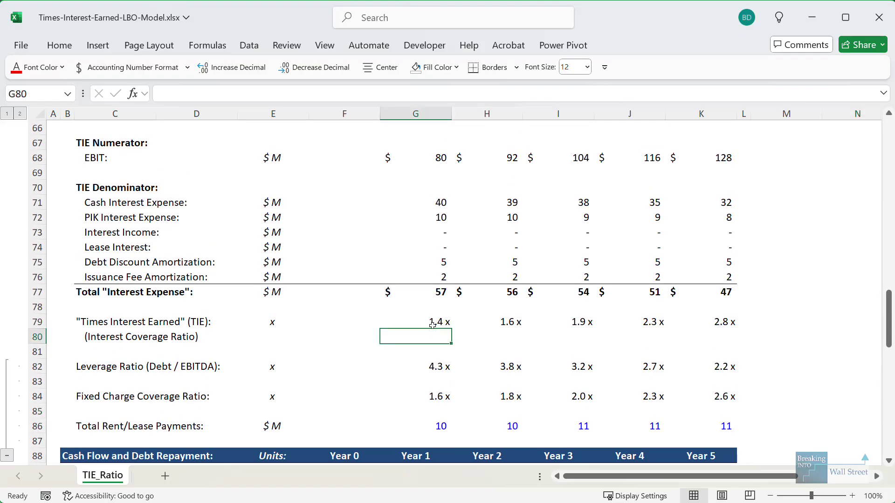
{"action": "left_click_drag", "start_coordinate": [433, 322], "coordinate": [733, 369]}
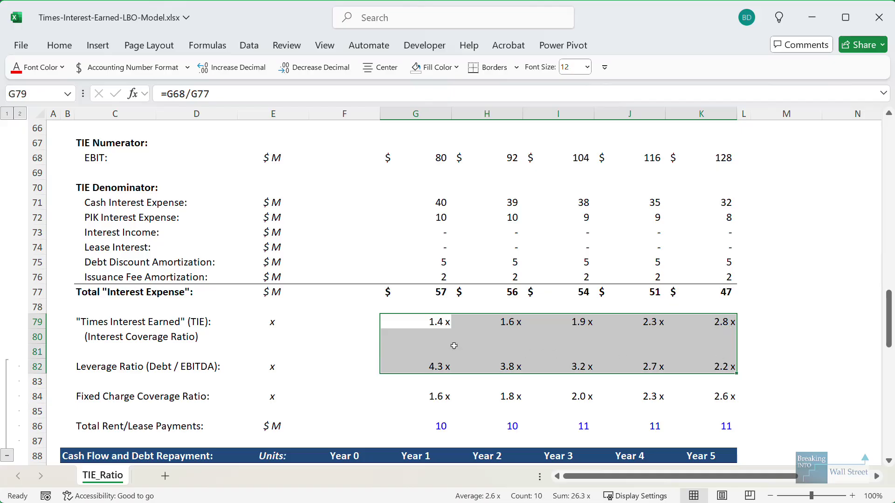
{"action": "scroll", "coordinate": [446, 344], "scroll_direction": "up", "scroll_amount": 19}
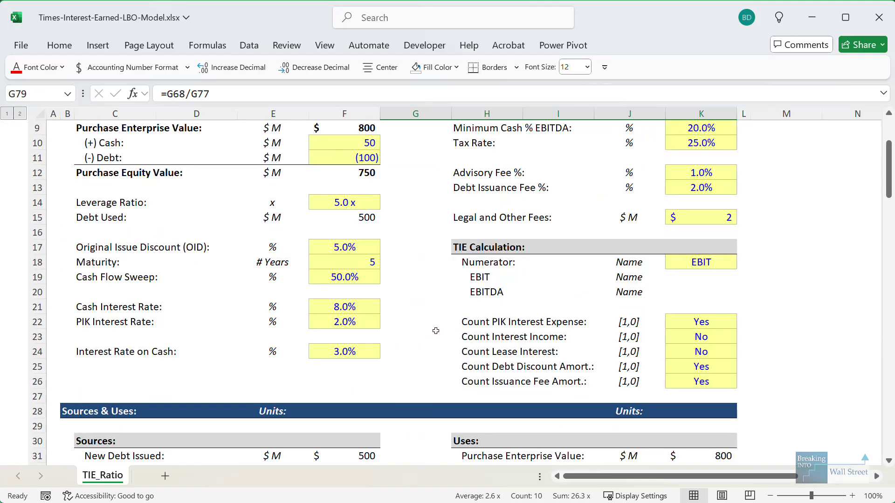
{"action": "left_click_drag", "start_coordinate": [300, 294], "coordinate": [396, 343]}
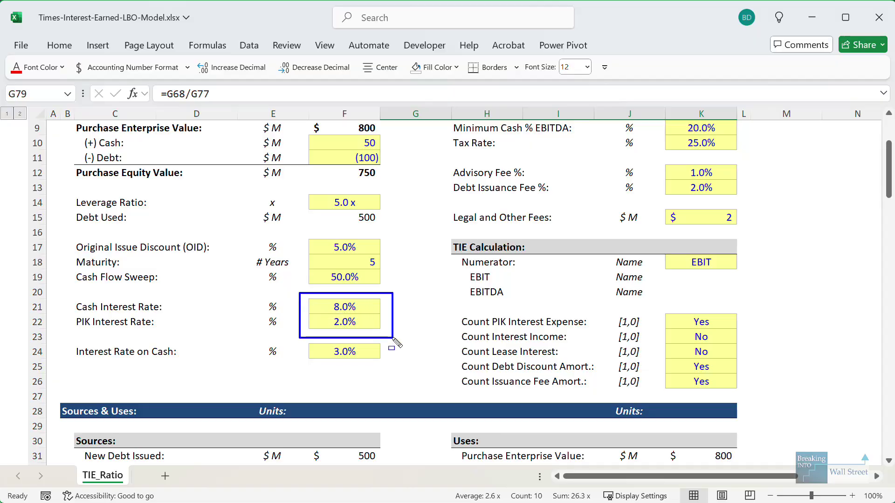
{"action": "left_click_drag", "start_coordinate": [306, 234], "coordinate": [391, 266]}
{"action": "mouse_move", "coordinate": [674, 161]}
{"action": "left_mouse_down"}
{"action": "mouse_move", "coordinate": [677, 172]}
{"action": "mouse_move", "coordinate": [755, 202]}
{"action": "left_mouse_up"}
{"action": "key", "text": "Escape"}
{"action": "left_click", "coordinate": [406, 318]}
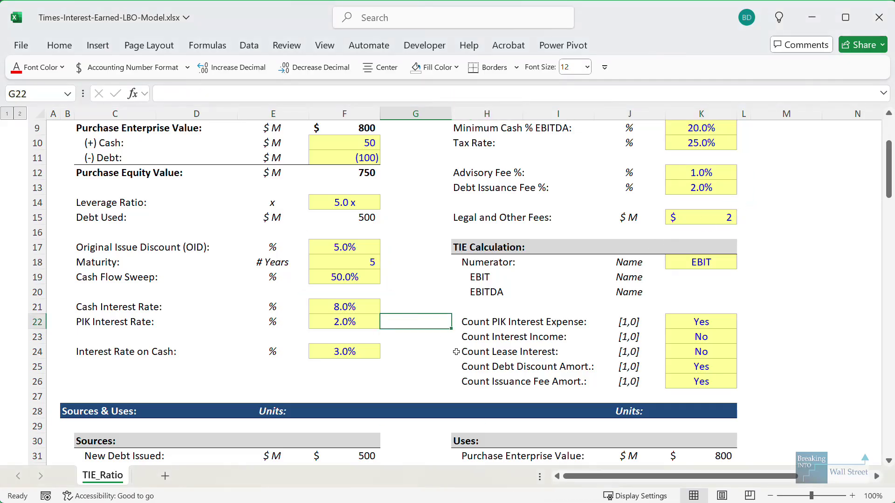
{"action": "type", "text": "="}
{"action": "key", "text": "Left"}
{"action": "type", "text": "+"}
{"action": "key", "text": "Left"}
{"action": "key", "text": "Up"}
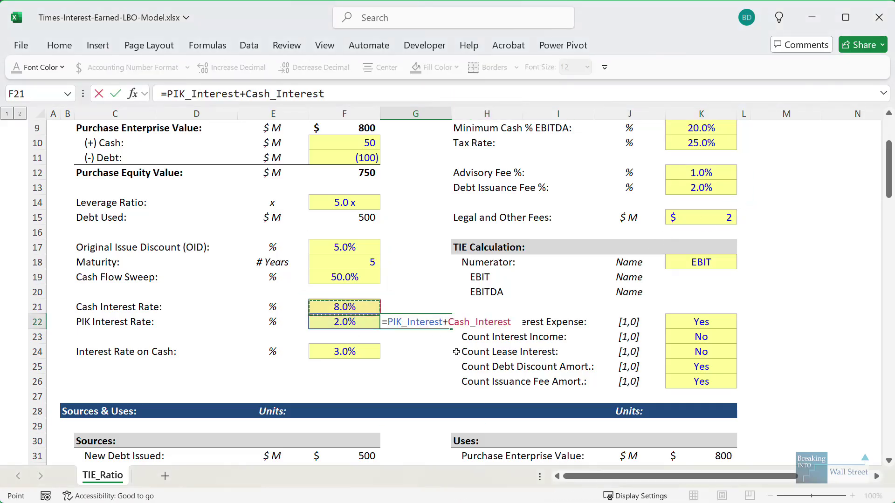
{"action": "type", "text": "+"}
{"action": "key", "text": "Right"}
{"action": "key", "text": "Up"}
{"action": "key", "text": "Up"}
{"action": "key", "text": "Up"}
{"action": "key", "text": "Up"}
{"action": "key", "text": "Left"}
{"action": "type", "text": "/"}
{"action": "key", "text": "Left"}
{"action": "key", "text": "Up"}
{"action": "key", "text": "Up"}
{"action": "key", "text": "Up"}
{"action": "key", "text": "Up"}
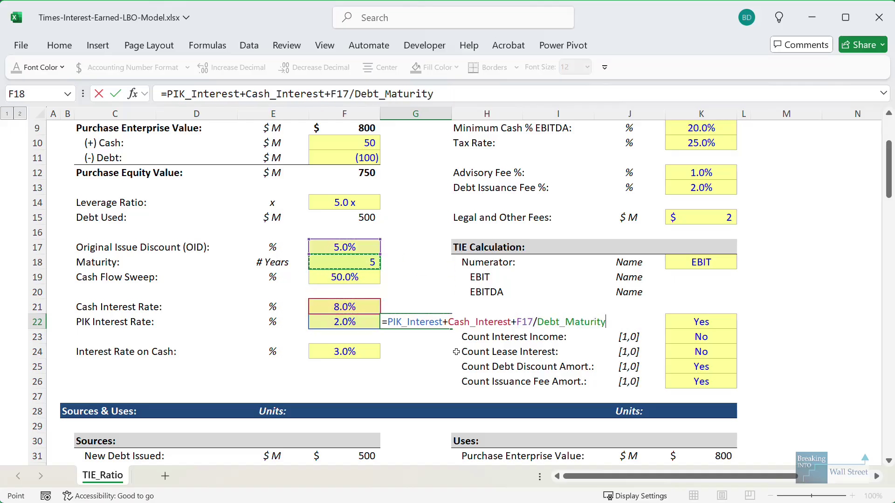
{"action": "type", "text": "+"}
{"action": "left_click", "coordinate": [710, 185]}
{"action": "type", "text": "/"}
{"action": "key", "text": "Up"}
{"action": "key", "text": "Up"}
{"action": "key", "text": "Up"}
{"action": "key", "text": "Left"}
{"action": "key", "text": "Up"}
{"action": "key", "text": "ctrl+Return"}
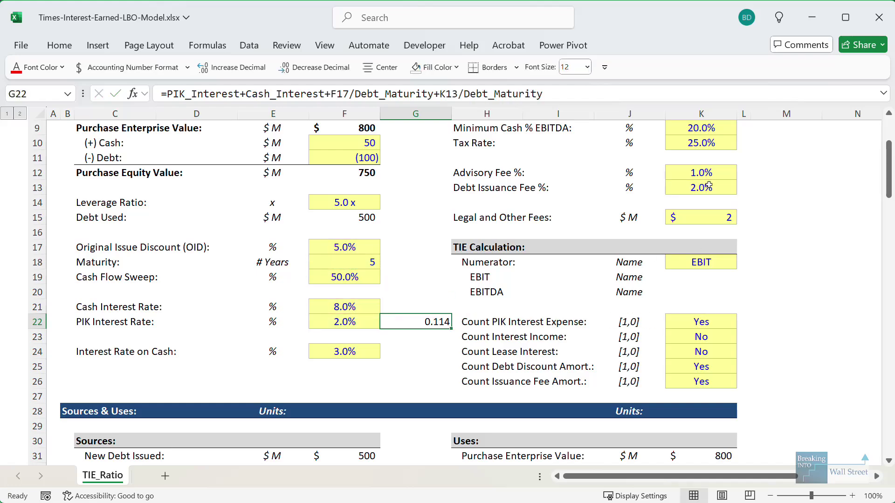
{"action": "key", "text": "ctrl+shift+5"}
{"action": "key", "text": "alt+h"}
{"action": "key", "text": "0"}
{"action": "key", "text": "F2"}
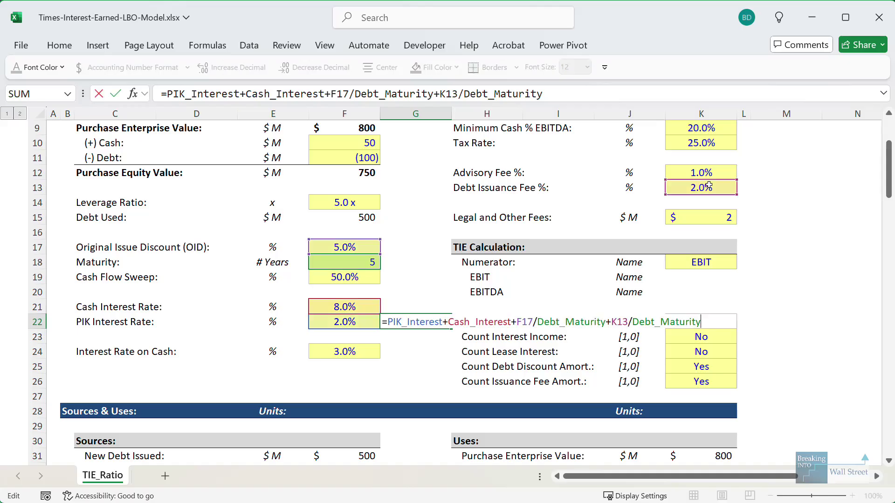
{"action": "key", "text": "Escape"}
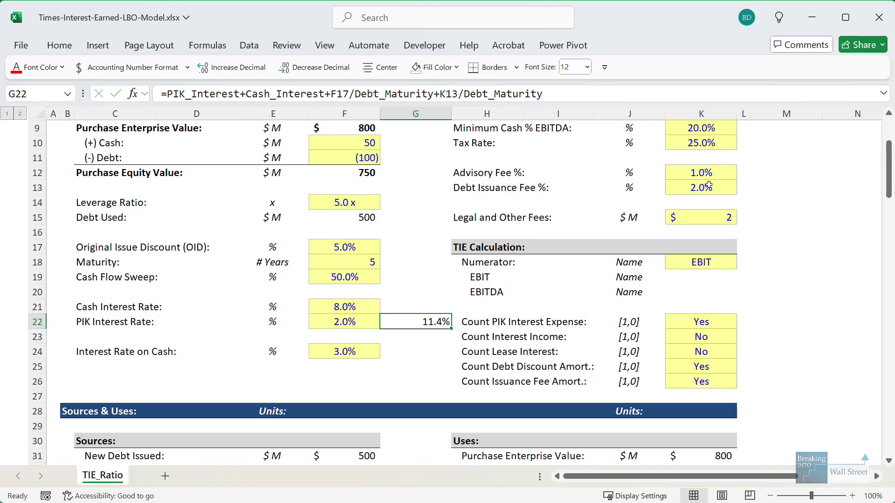
{"action": "key", "text": "Down"}
{"action": "key", "text": "Up"}
{"action": "key", "text": "ctrl+c"}
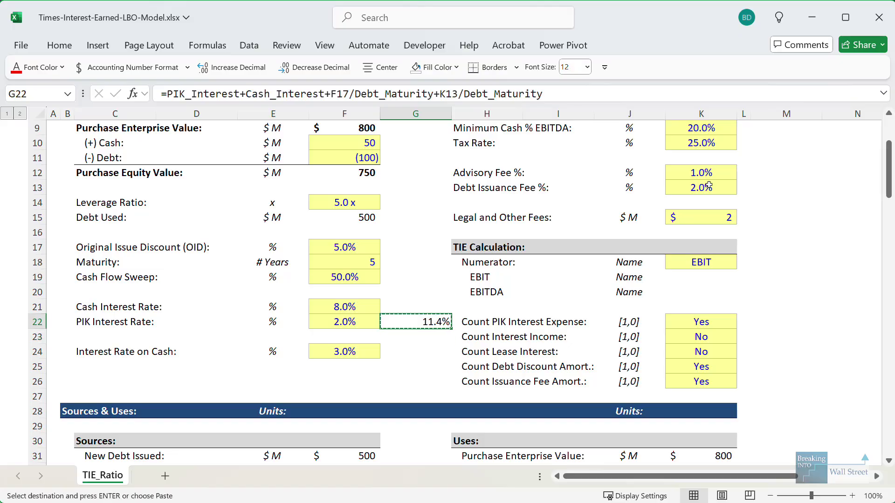
{"action": "key", "text": "Down"}
{"action": "key", "text": "ctrl+alt+v"}
{"action": "type", "text": "12"}
{"action": "key", "text": "ctrl+Return"}
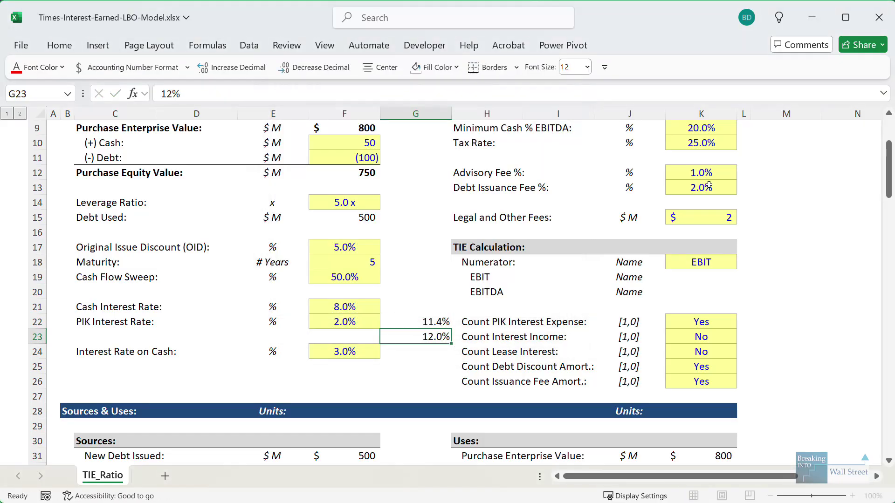
{"action": "type", "text": "13"}
{"action": "key", "text": "ctrl+Return"}
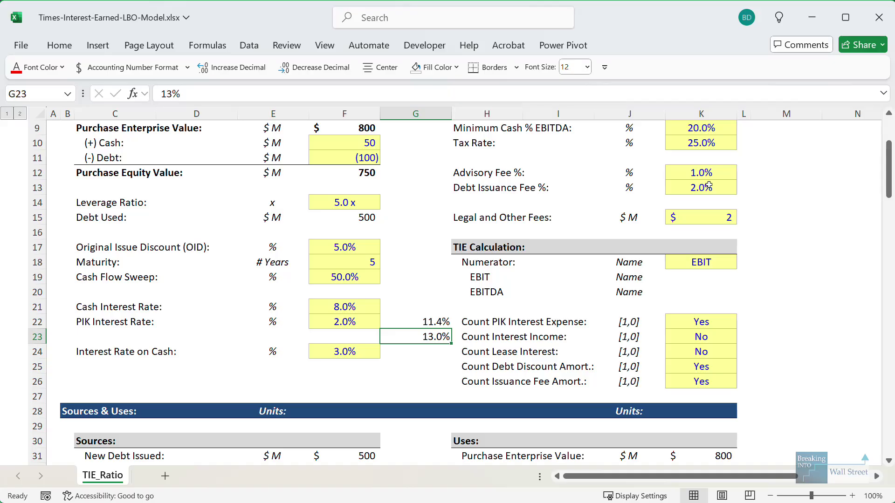
{"action": "key", "text": "Delete"}
{"action": "key", "text": "Up"}
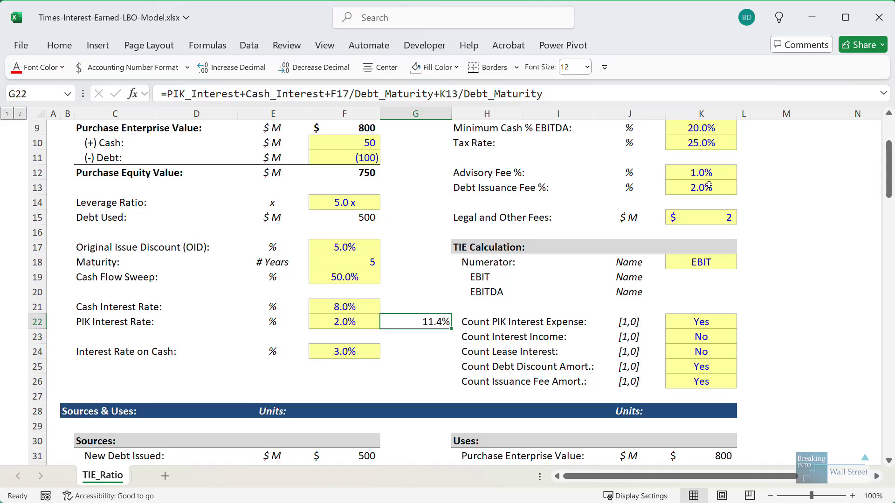
{"action": "key", "text": "Delete"}
{"action": "scroll", "coordinate": [777, 275], "scroll_direction": "down", "scroll_amount": 19}
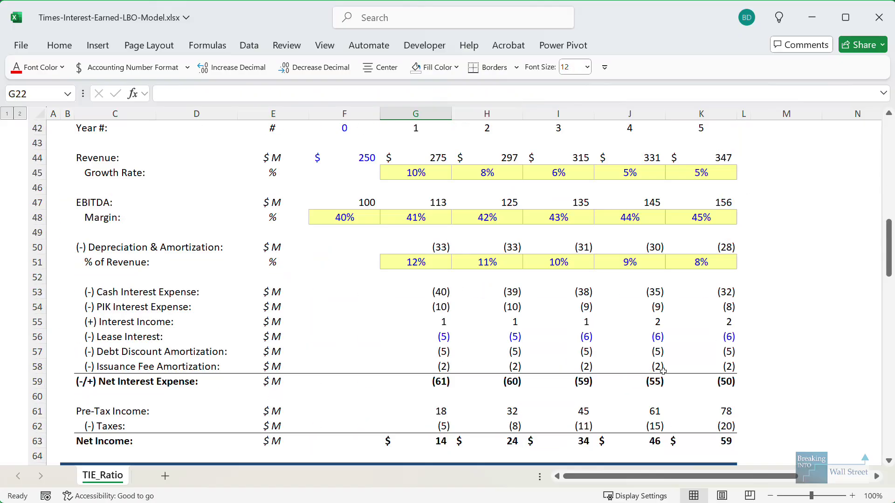
{"action": "left_click", "coordinate": [500, 360]}
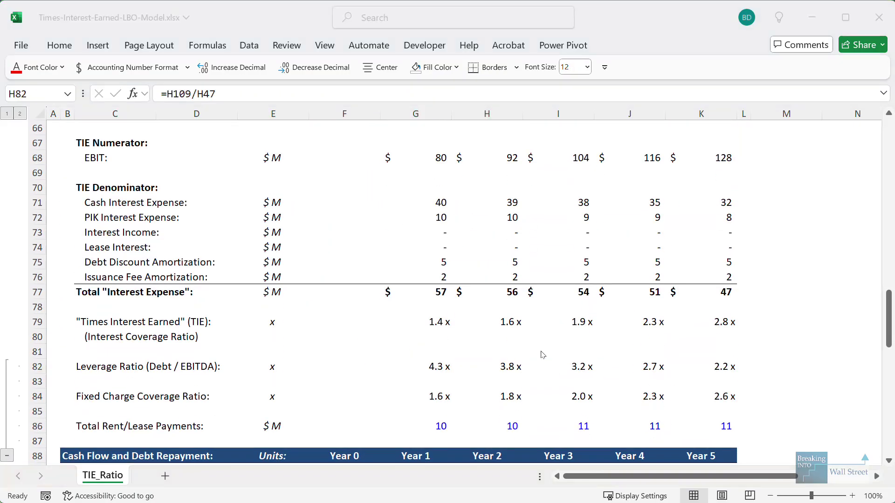
{"action": "left_click", "coordinate": [493, 352]}
{"action": "left_click_drag", "start_coordinate": [396, 355], "coordinate": [587, 376]}
{"action": "left_click_drag", "start_coordinate": [401, 384], "coordinate": [567, 411]}
{"action": "left_click_drag", "start_coordinate": [385, 308], "coordinate": [563, 336]}
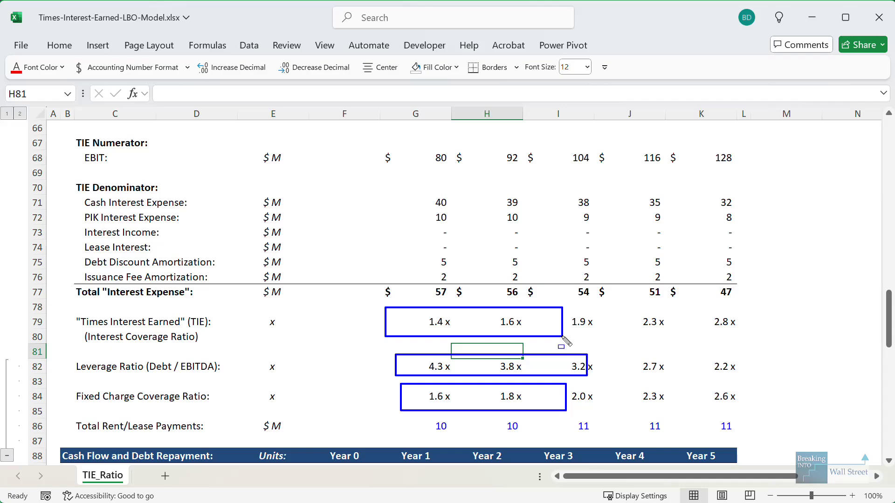
{"action": "key", "text": "Escape"}
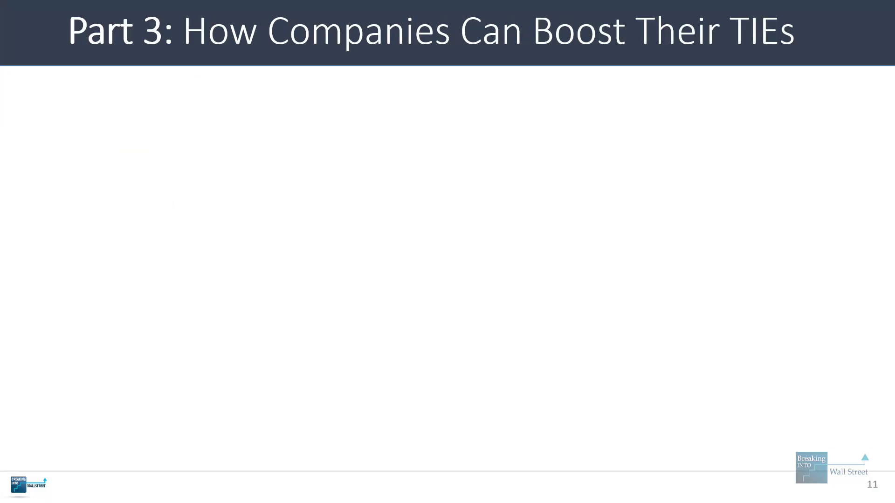
- Advance the Part 3 slide to show the GOAL, Idea #1 refinancing and Idea #2 cost-cutting bullets
{"action": "key", "text": "Right"}
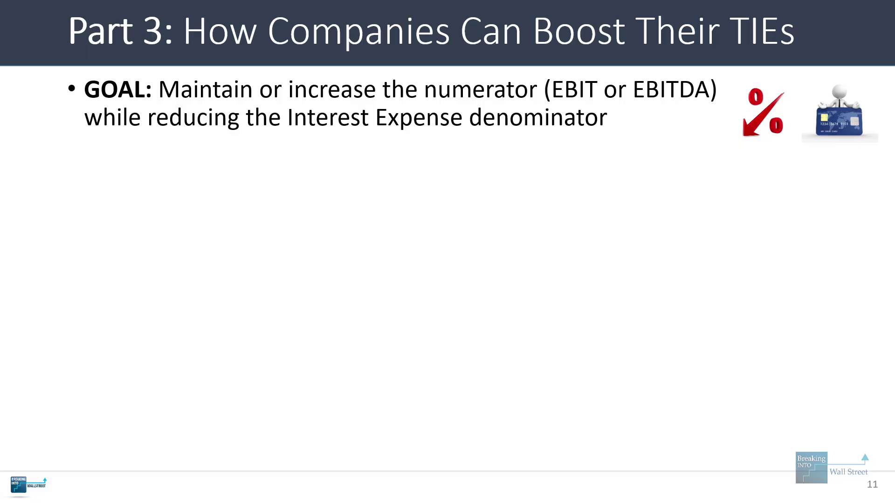
{"action": "key", "text": "Right"}
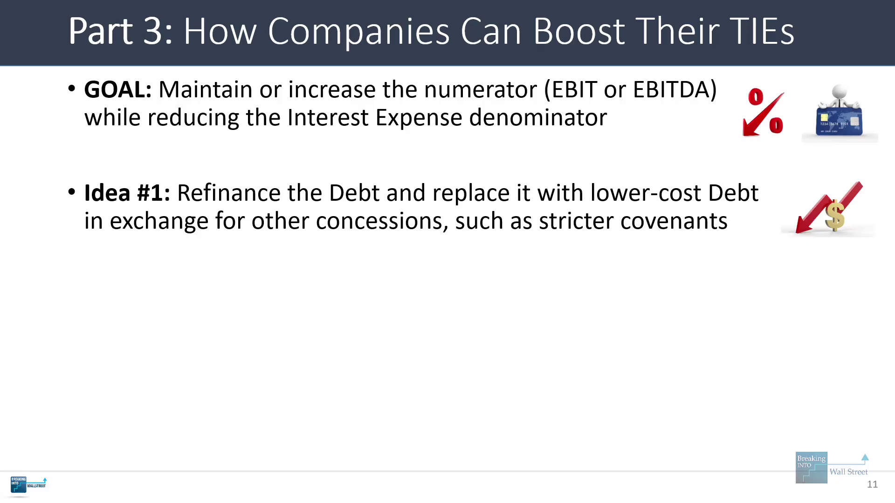
{"action": "key", "text": "Right"}
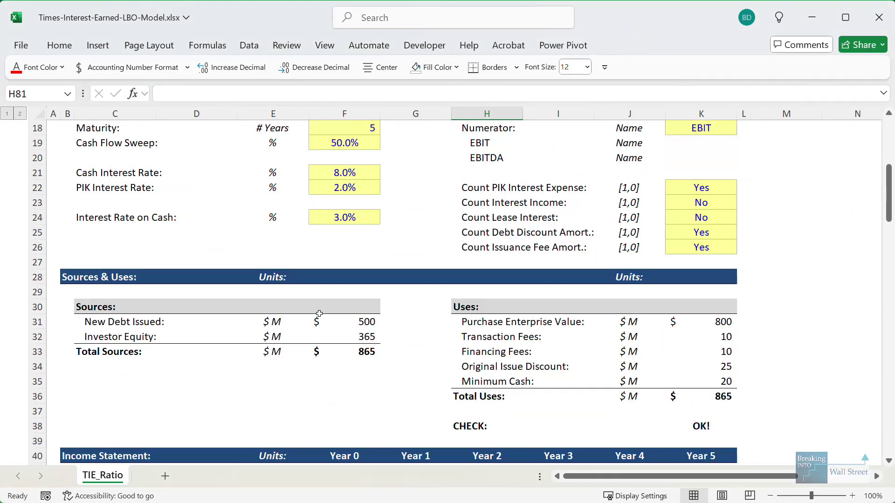
{"action": "left_click", "coordinate": [370, 174]}
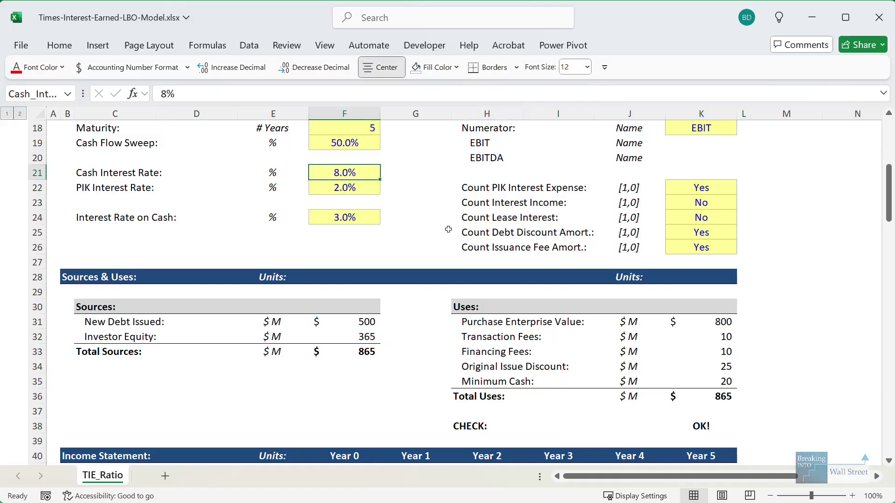
{"action": "type", "text": "5"}
{"action": "key", "text": "Return"}
{"action": "type", "text": "1"}
{"action": "key", "text": "ctrl+Return"}
{"action": "scroll", "coordinate": [427, 293], "scroll_direction": "down", "scroll_amount": 12}
{"action": "scroll", "coordinate": [427, 293], "scroll_direction": "down", "scroll_amount": 3}
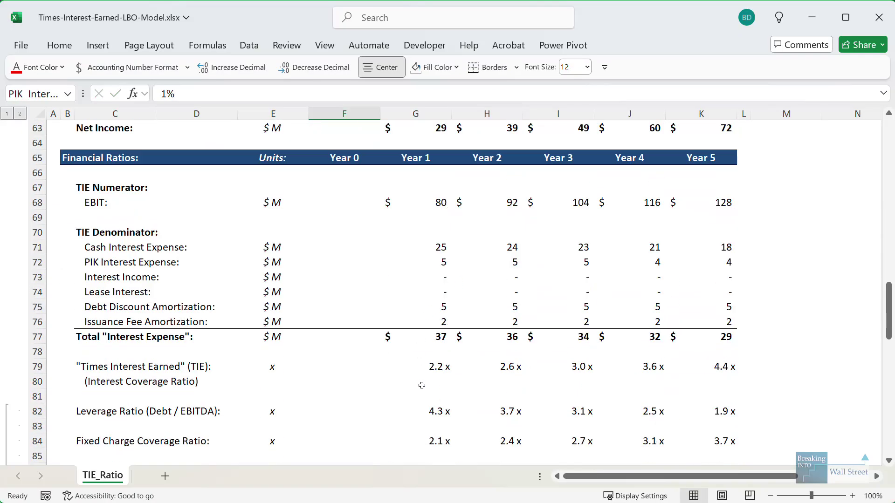
{"action": "left_click_drag", "start_coordinate": [410, 353], "coordinate": [768, 380]}
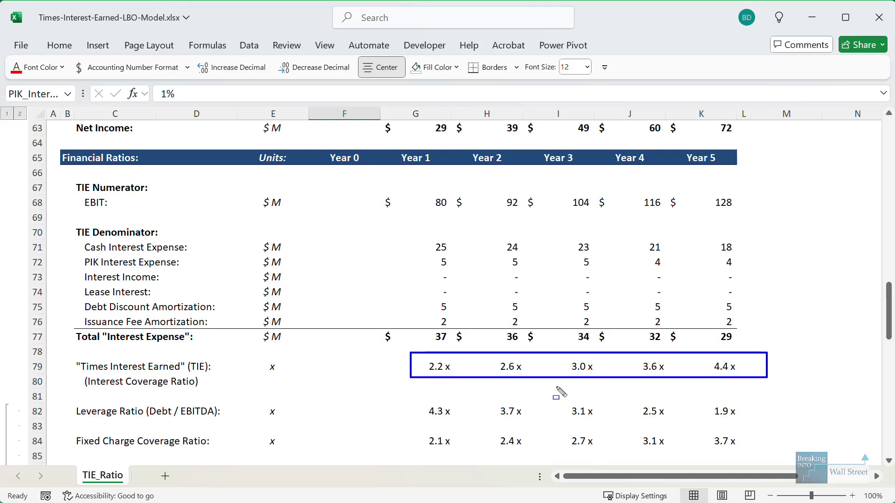
{"action": "key", "text": "Escape"}
{"action": "scroll", "coordinate": [346, 276], "scroll_direction": "up", "scroll_amount": 16}
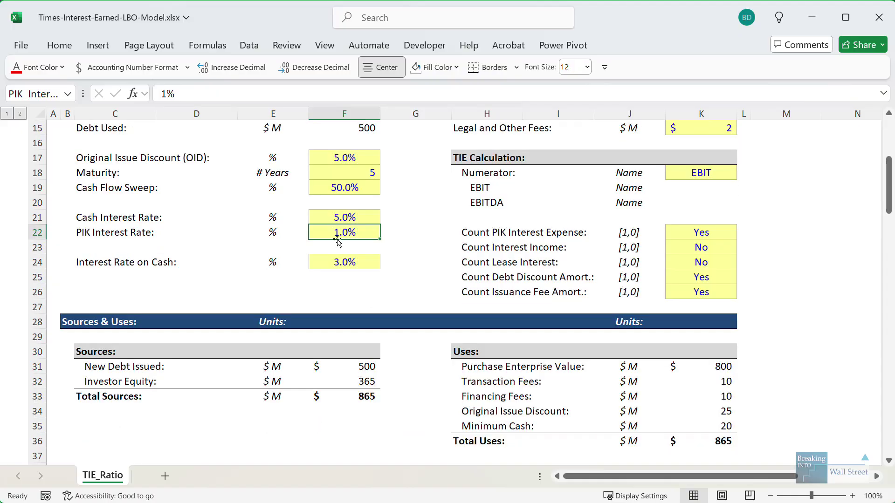
{"action": "key", "text": "ctrl+z"}
{"action": "key", "text": "ctrl+z"}
{"action": "scroll", "coordinate": [359, 213], "scroll_direction": "down", "scroll_amount": 7}
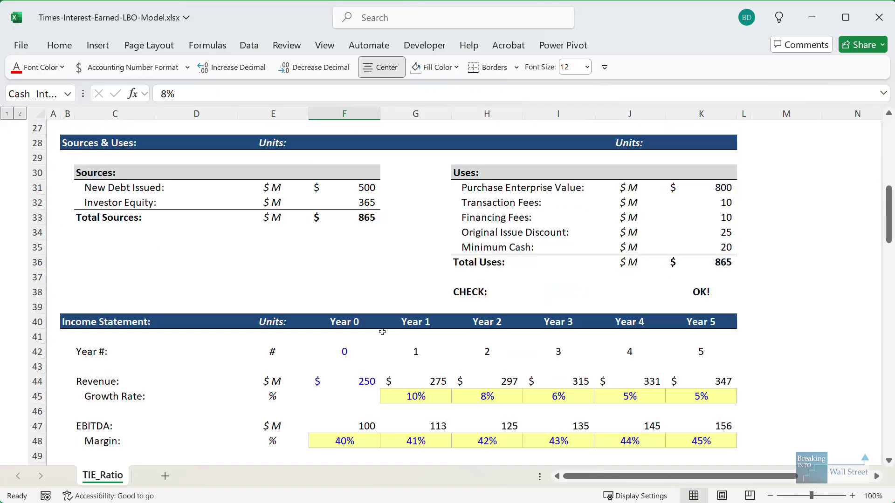
{"action": "left_click", "coordinate": [422, 246]}
{"action": "left_click", "coordinate": [441, 270]}
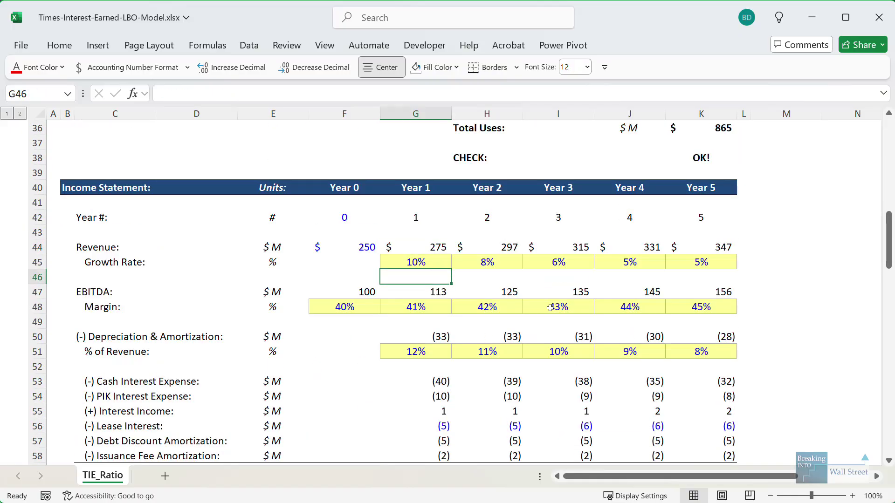
{"action": "left_click", "coordinate": [441, 267]}
{"action": "type", "text": "15"}
{"action": "key", "text": "Tab"}
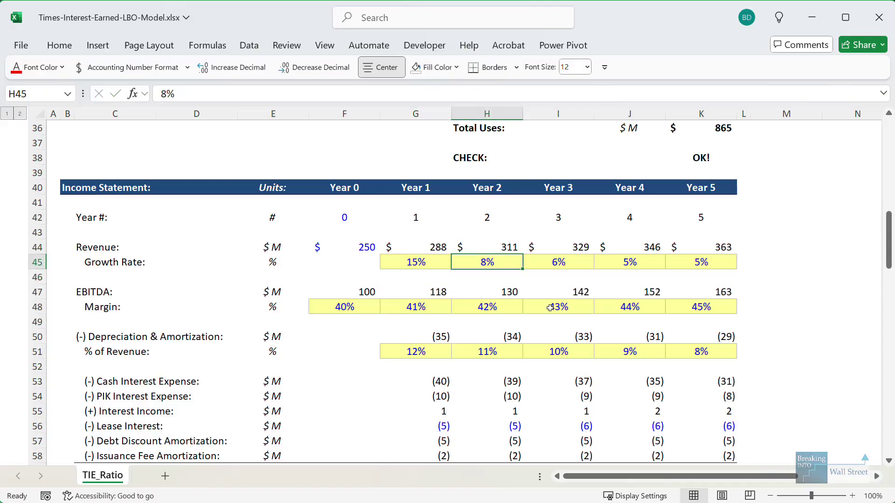
{"action": "type", "text": "13"}
{"action": "key", "text": "Tab"}
{"action": "type", "text": "11"}
{"action": "key", "text": "Tab"}
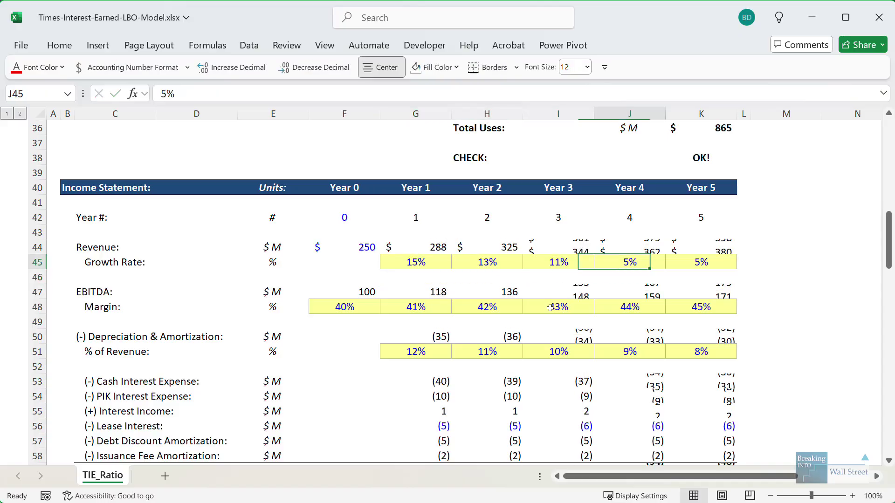
{"action": "type", "text": "10"}
{"action": "key", "text": "Tab"}
{"action": "type", "text": "8"}
{"action": "key", "text": "ctrl+Return"}
{"action": "scroll", "coordinate": [518, 316], "scroll_direction": "down", "scroll_amount": 1}
{"action": "scroll", "coordinate": [519, 316], "scroll_direction": "down", "scroll_amount": 10}
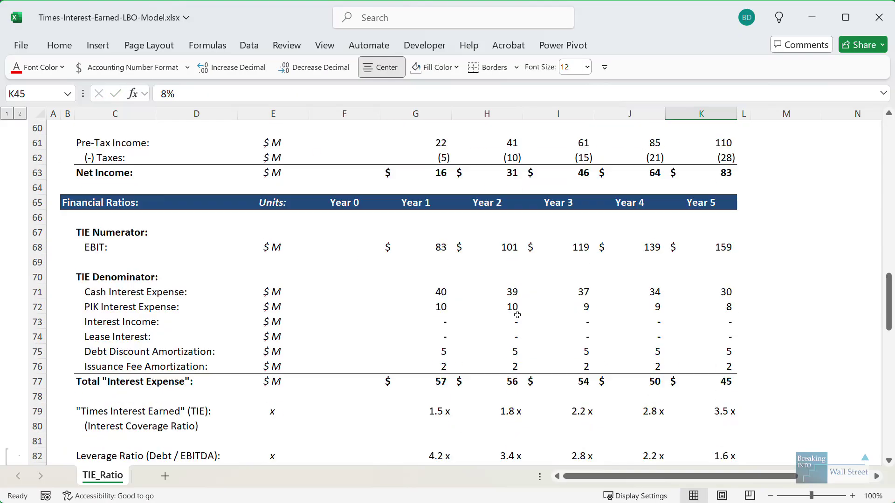
{"action": "left_click_drag", "start_coordinate": [407, 302], "coordinate": [592, 340]}
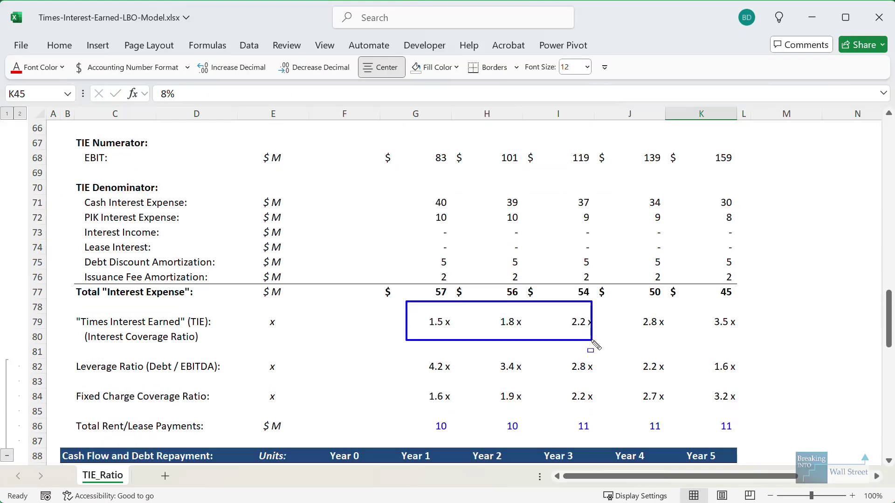
{"action": "left_click_drag", "start_coordinate": [613, 304], "coordinate": [770, 335]}
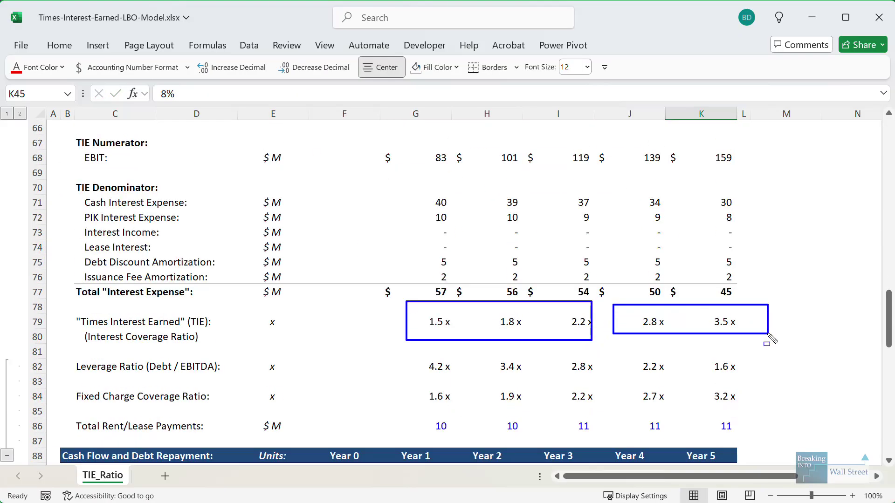
{"action": "key", "text": "Escape"}
{"action": "scroll", "coordinate": [637, 293], "scroll_direction": "up", "scroll_amount": 1}
{"action": "key", "text": "ctrl+z"}
{"action": "key", "text": "ctrl+z"}
{"action": "key", "text": "ctrl+z"}
{"action": "key", "text": "ctrl+z"}
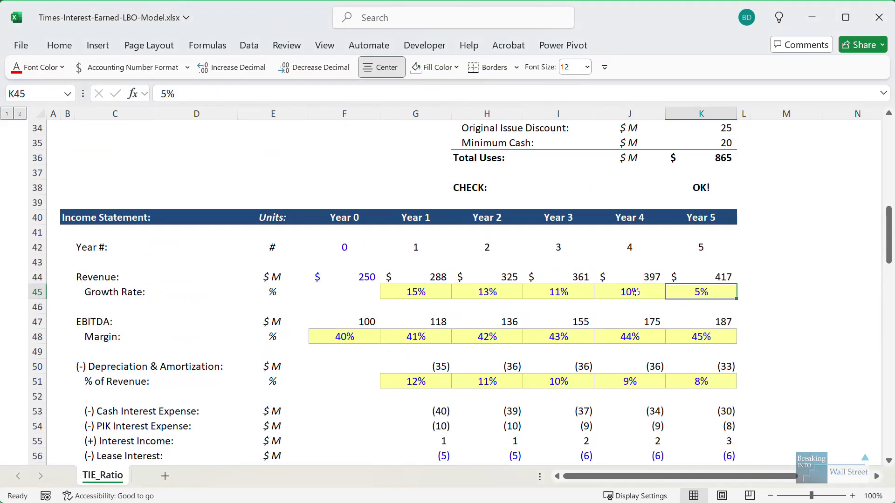
{"action": "key", "text": "ctrl+z"}
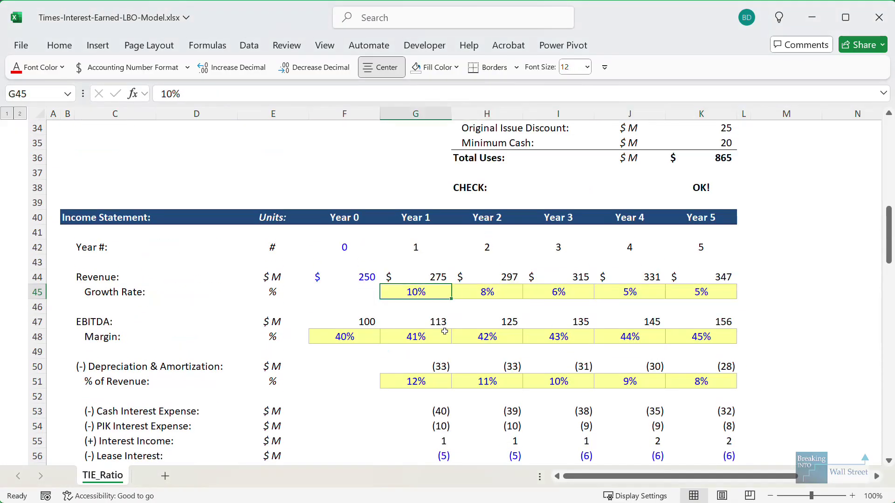
{"action": "left_click_drag", "start_coordinate": [396, 326], "coordinate": [701, 337]}
{"action": "scroll", "coordinate": [395, 345], "scroll_direction": "down", "scroll_amount": 2}
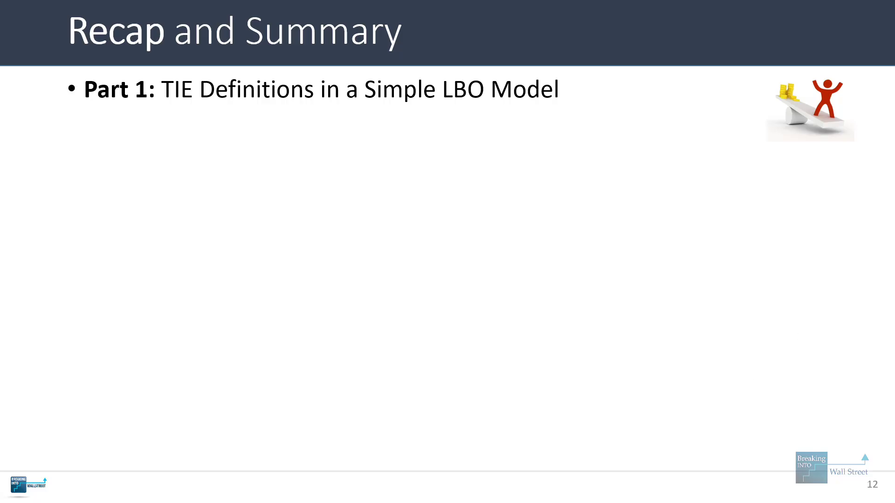
- Back in Excel, highlight the TIE denominator's amortization, interest income and lease interest rows, plus the EBIT numerator row
{"action": "left_click", "coordinate": [335, 485]}
{"action": "scroll", "coordinate": [378, 262], "scroll_direction": "down", "scroll_amount": 1}
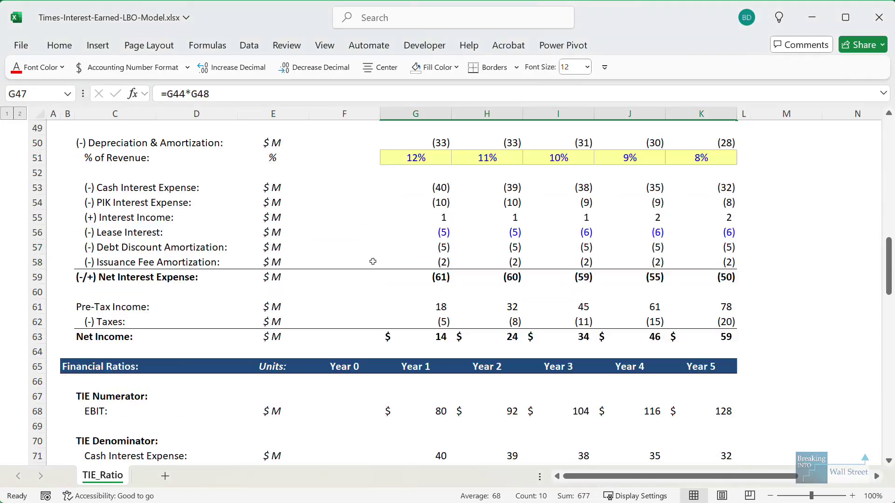
{"action": "scroll", "coordinate": [378, 262], "scroll_direction": "down", "scroll_amount": 4}
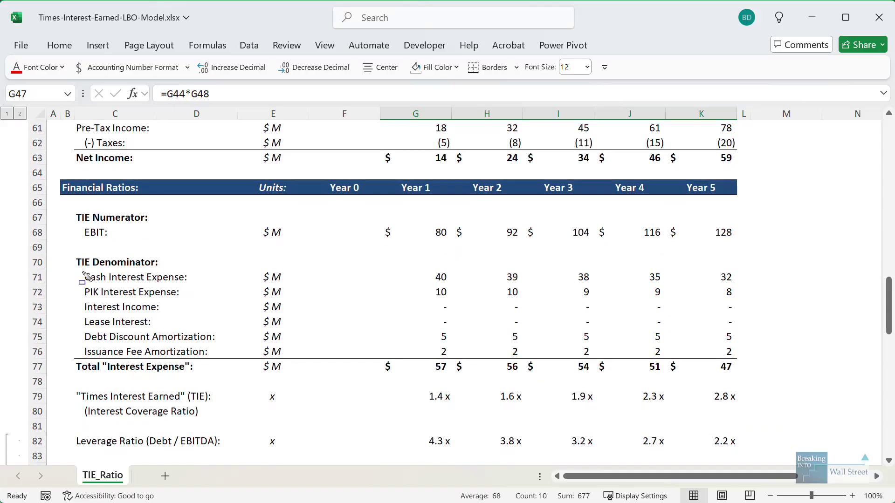
{"action": "mouse_move", "coordinate": [74, 268]}
{"action": "left_mouse_down"}
{"action": "mouse_move", "coordinate": [599, 280]}
{"action": "mouse_move", "coordinate": [750, 297]}
{"action": "left_mouse_up"}
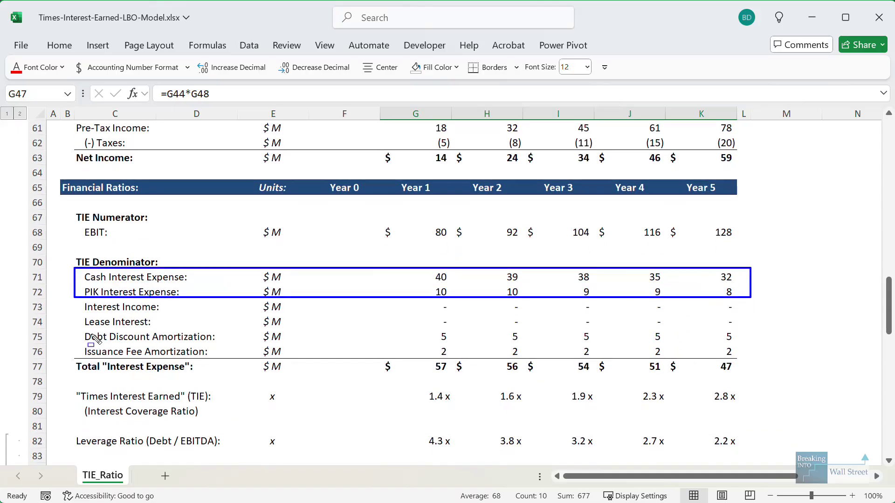
{"action": "mouse_move", "coordinate": [78, 328]}
{"action": "left_mouse_down"}
{"action": "mouse_move", "coordinate": [263, 347]}
{"action": "mouse_move", "coordinate": [768, 347]}
{"action": "mouse_move", "coordinate": [766, 366]}
{"action": "left_mouse_up"}
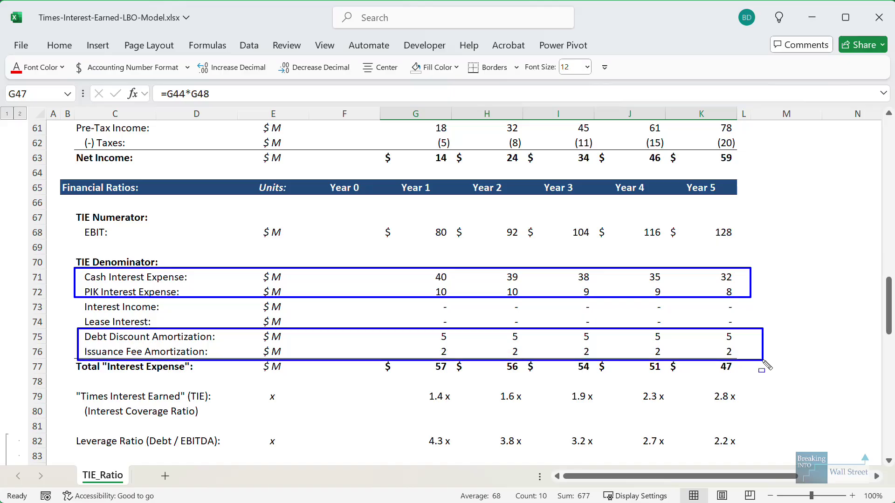
{"action": "key", "text": "Escape"}
{"action": "left_click_drag", "start_coordinate": [436, 306], "coordinate": [679, 322]}
{"action": "left_click_drag", "start_coordinate": [396, 232], "coordinate": [698, 235]}
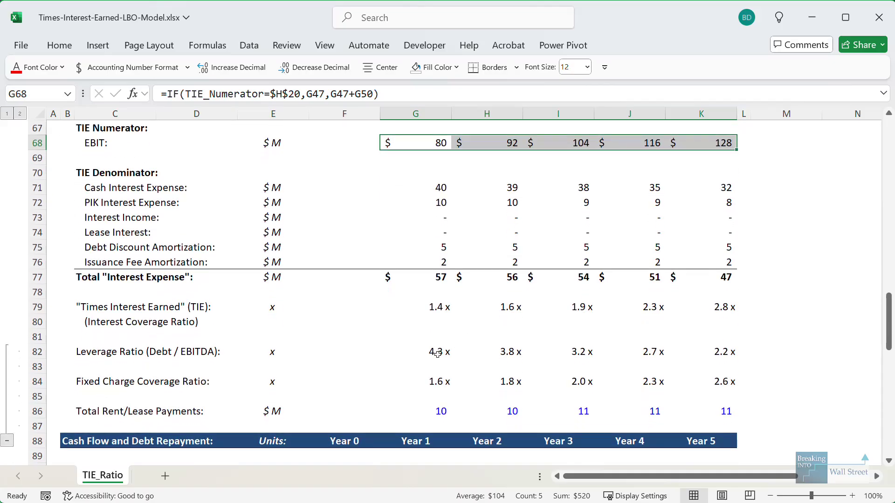
{"action": "left_click_drag", "start_coordinate": [431, 308], "coordinate": [733, 384]}
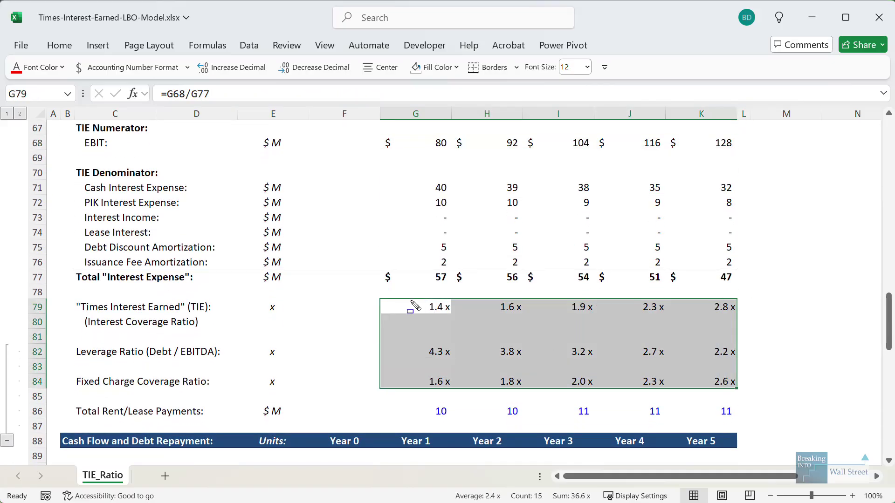
{"action": "left_click_drag", "start_coordinate": [406, 296], "coordinate": [775, 319]}
{"action": "left_click_drag", "start_coordinate": [403, 367], "coordinate": [773, 392]}
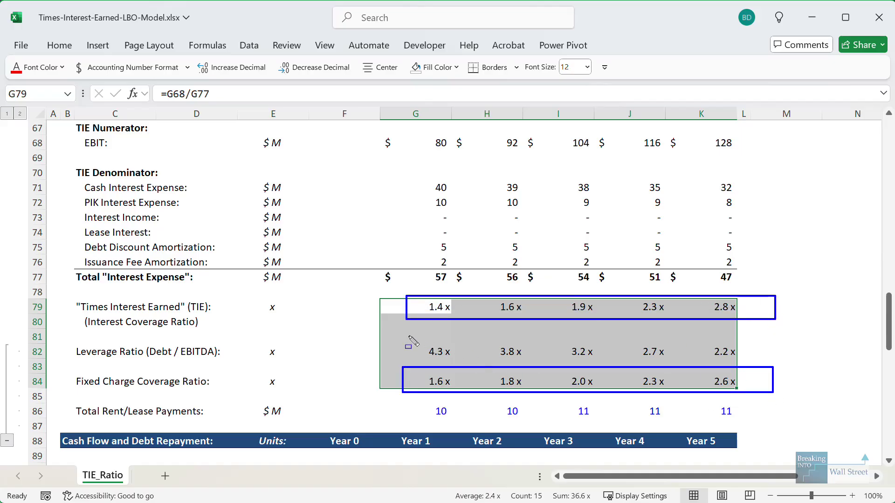
{"action": "left_click_drag", "start_coordinate": [408, 336], "coordinate": [776, 367]}
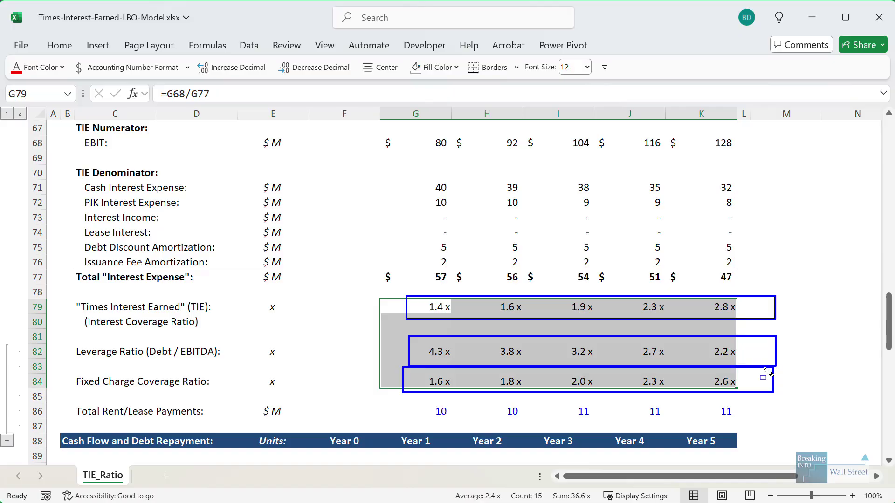
{"action": "key", "text": "Escape"}
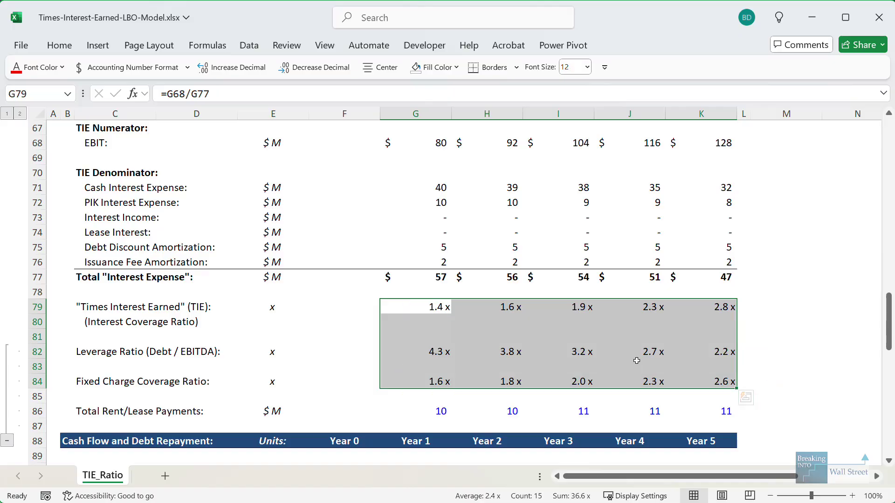